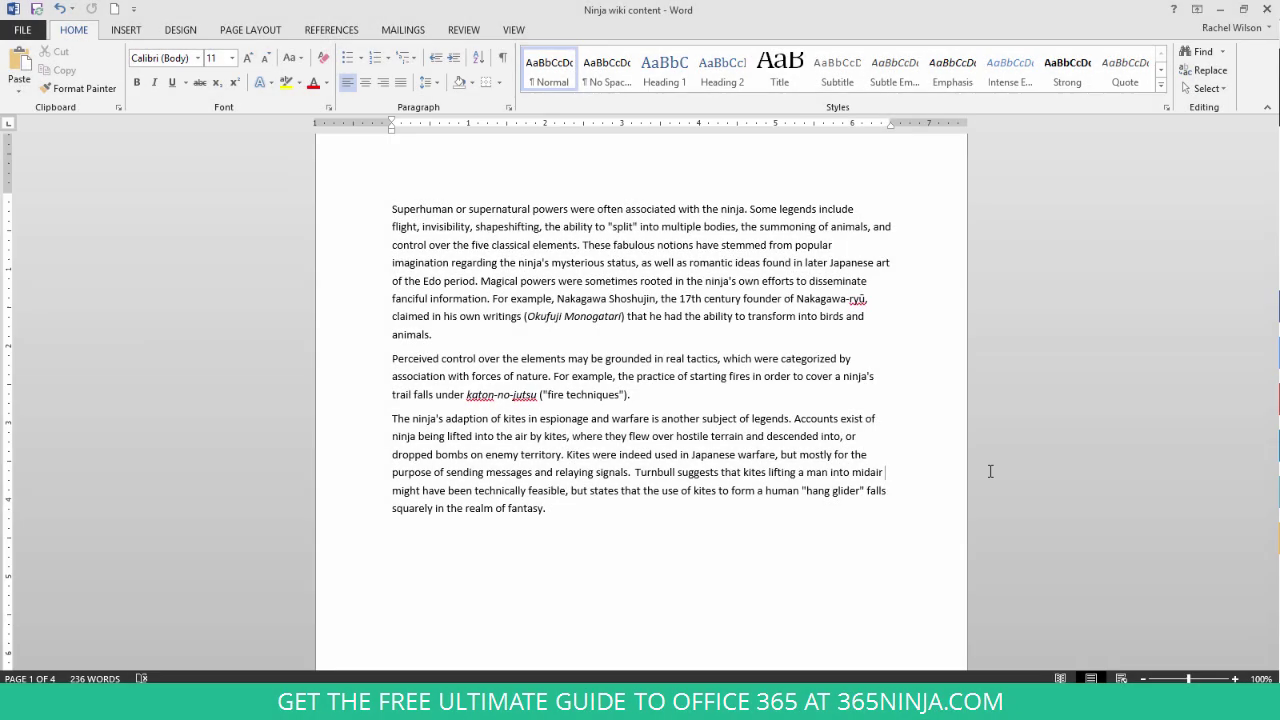
Step: Delete the blank page before 'The end!' and remove the leftover page breaks
{"action": "scroll", "coordinate": [990, 471], "scroll_direction": "down", "scroll_amount": 8}
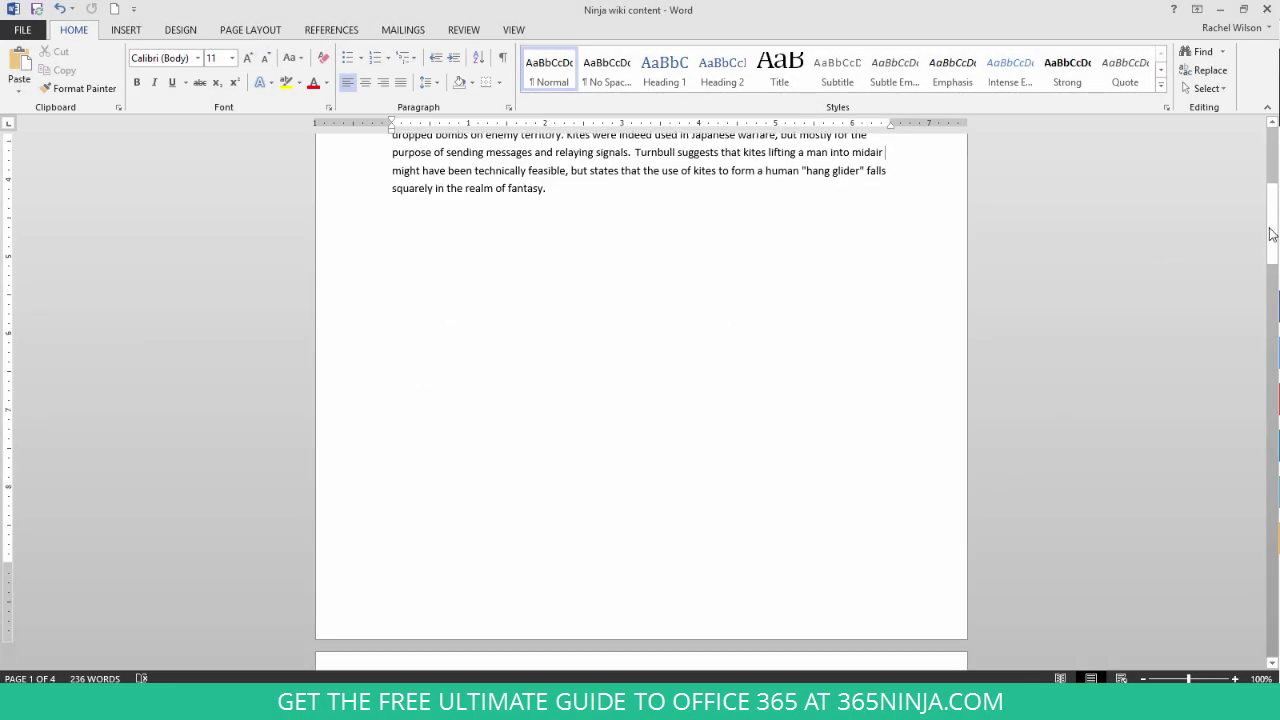
{"action": "left_click_drag", "start_coordinate": [1270, 280], "coordinate": [1256, 540]}
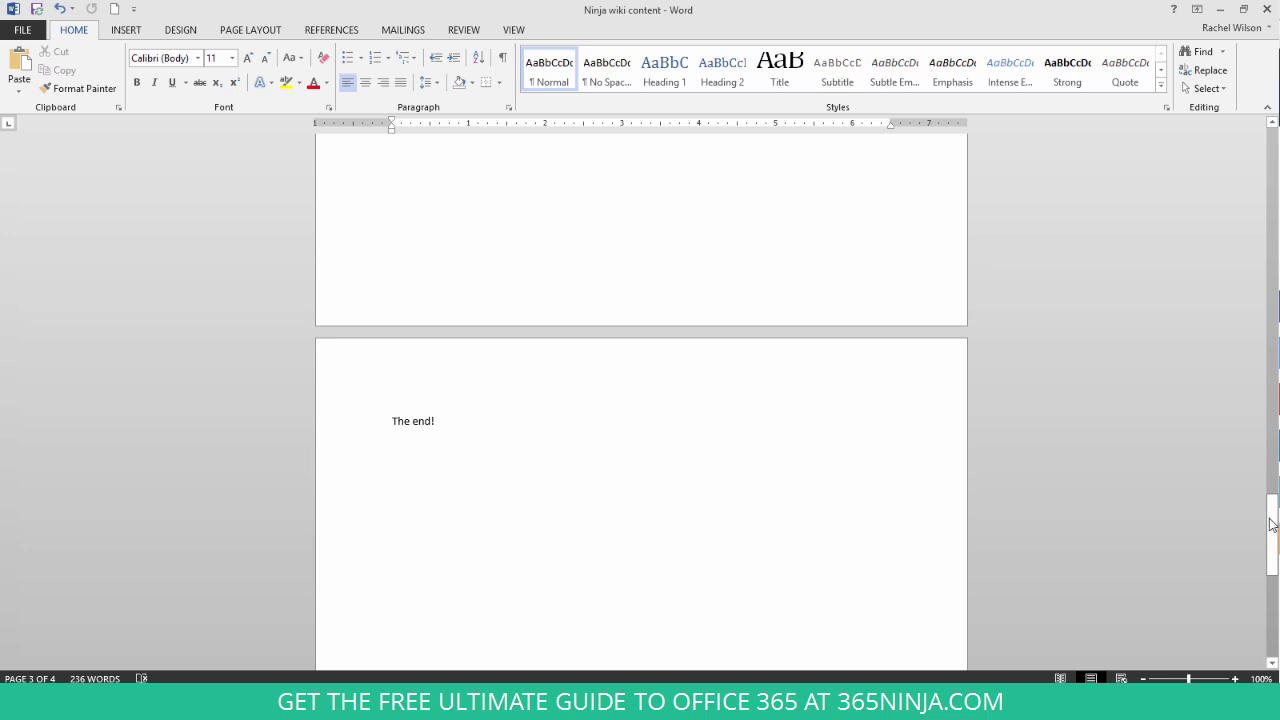
{"action": "left_click_drag", "start_coordinate": [1273, 521], "coordinate": [1274, 394]}
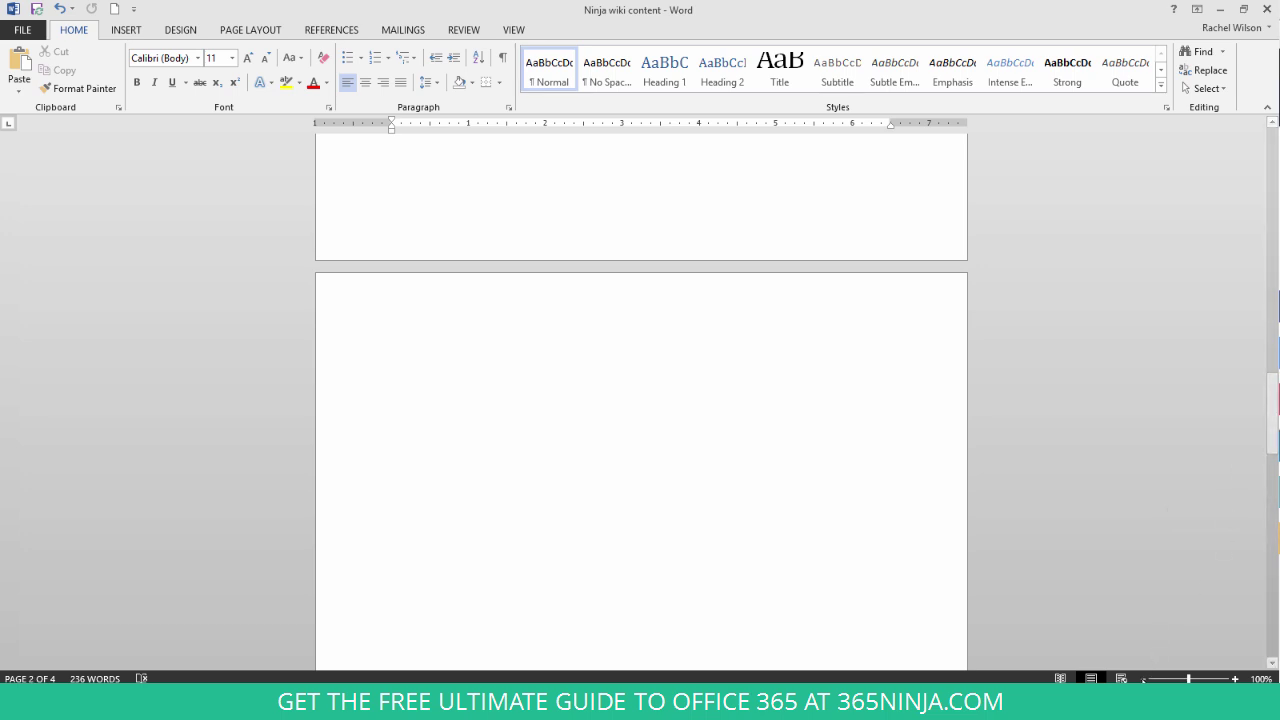
{"action": "scroll", "coordinate": [880, 543], "scroll_direction": "down", "scroll_amount": 4, "text": "ctrl"}
{"action": "scroll", "coordinate": [860, 519], "scroll_direction": "down", "scroll_amount": 3}
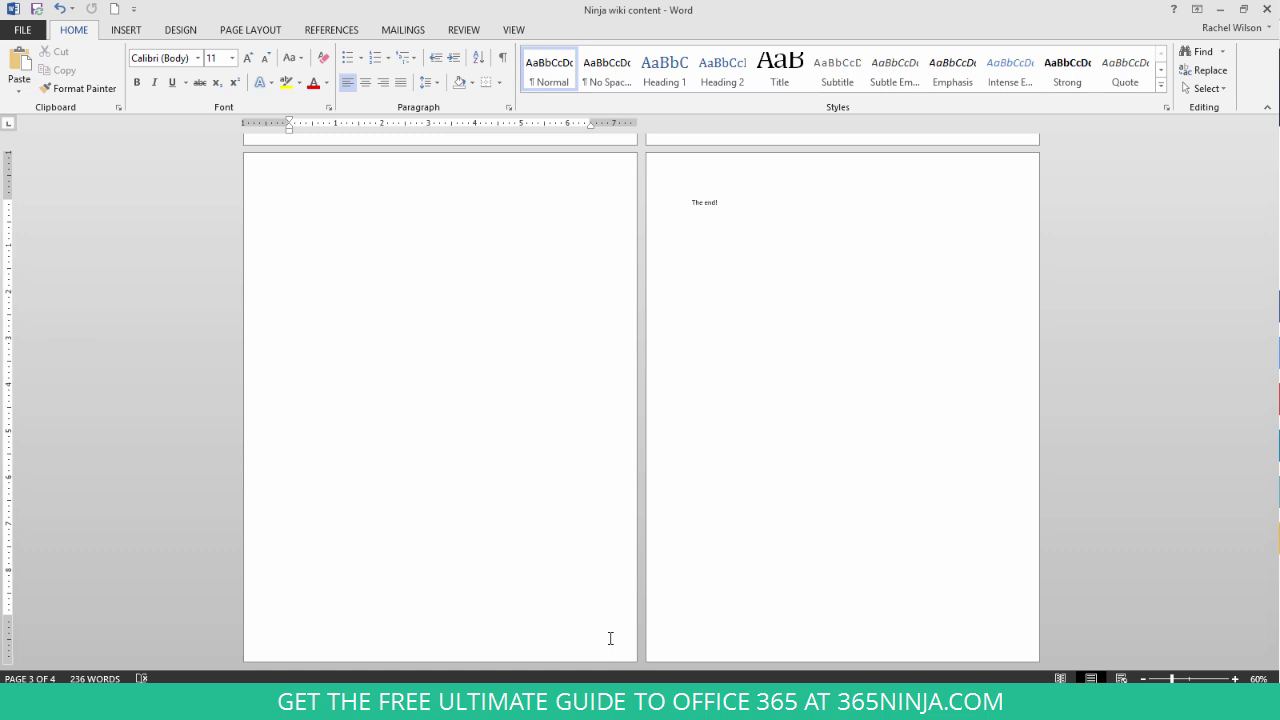
{"action": "key", "text": "Delete"}
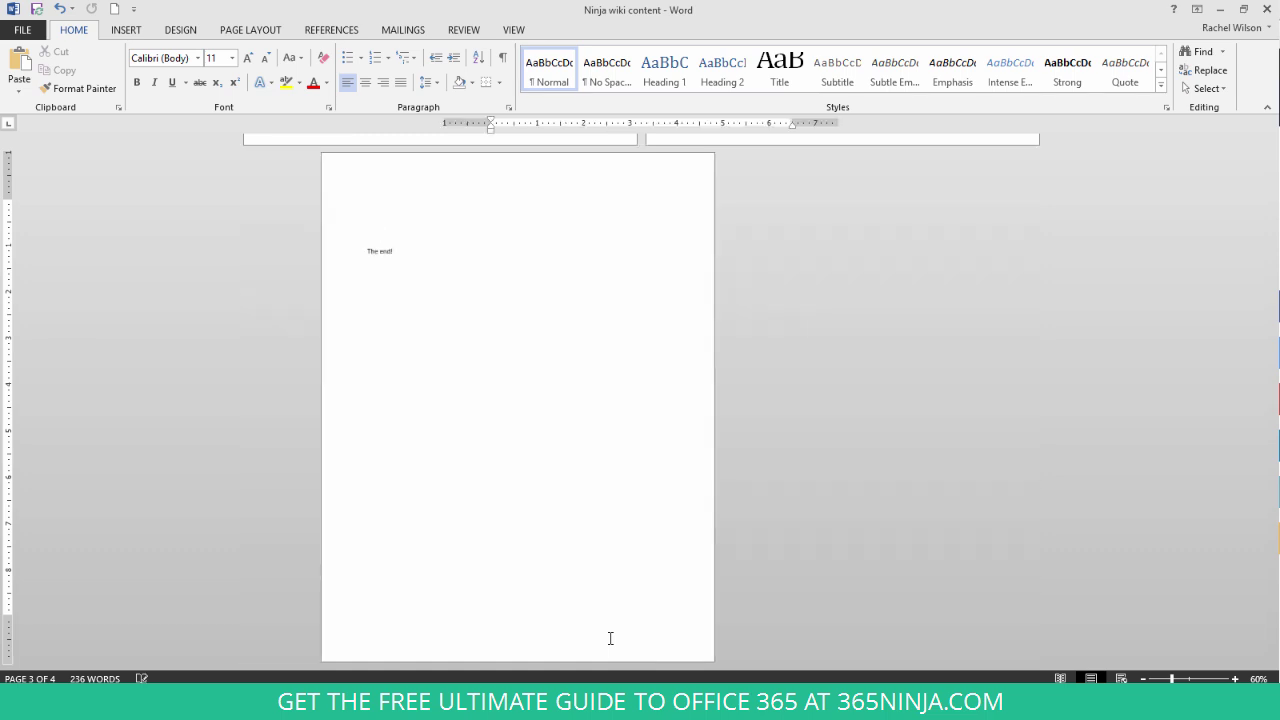
{"action": "key", "text": "BackSpace"}
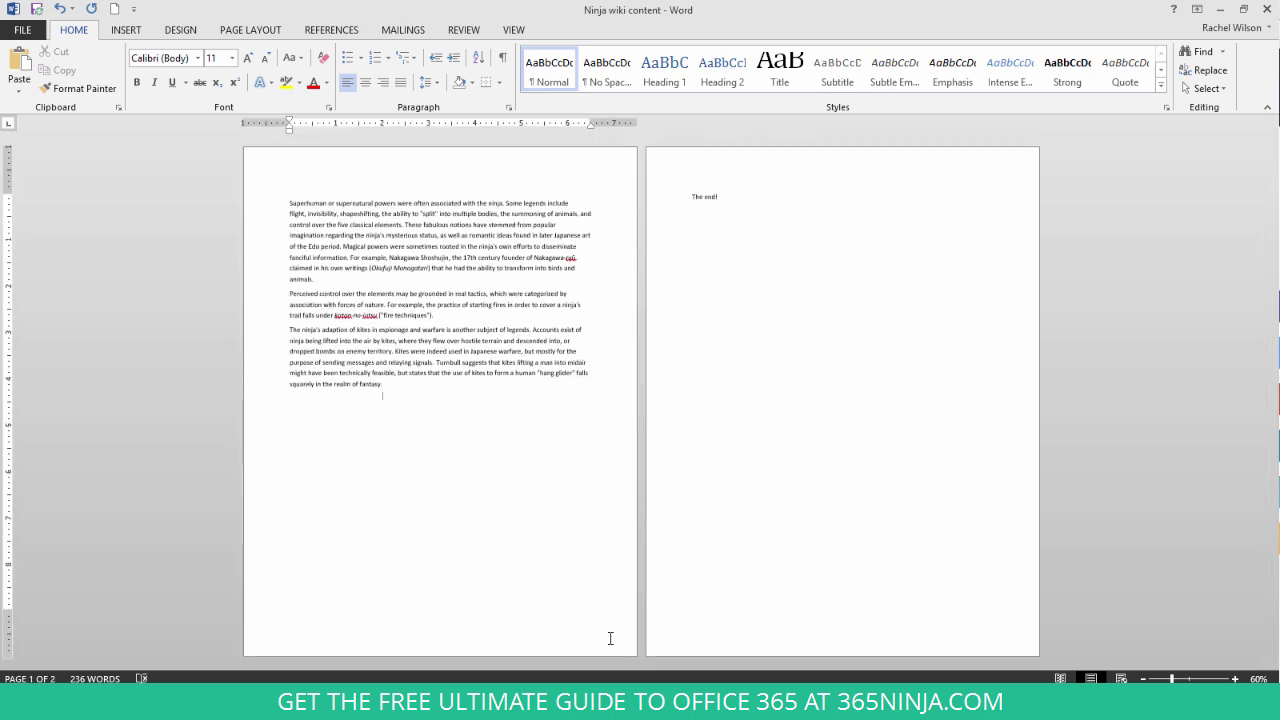
{"action": "key", "text": "BackSpace"}
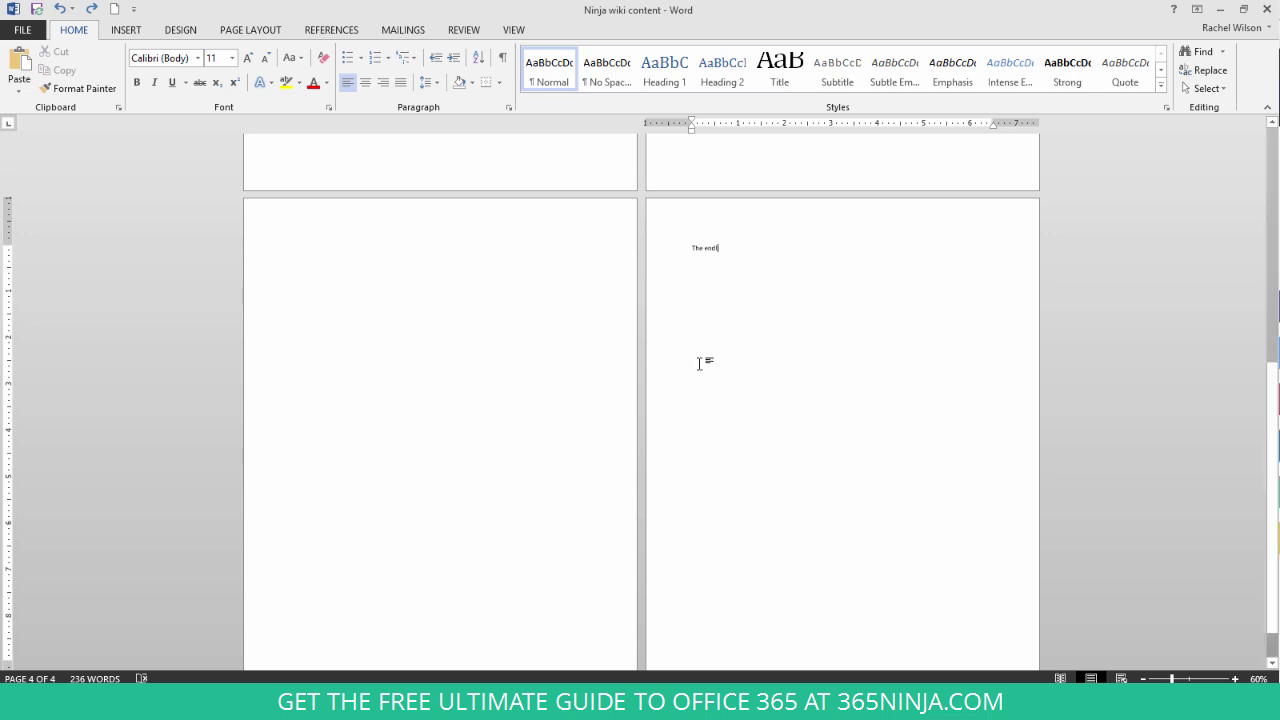
Step: Show page thumbnails in the Navigation Pane and delete the empty page 2
{"action": "left_click", "coordinate": [515, 31]}
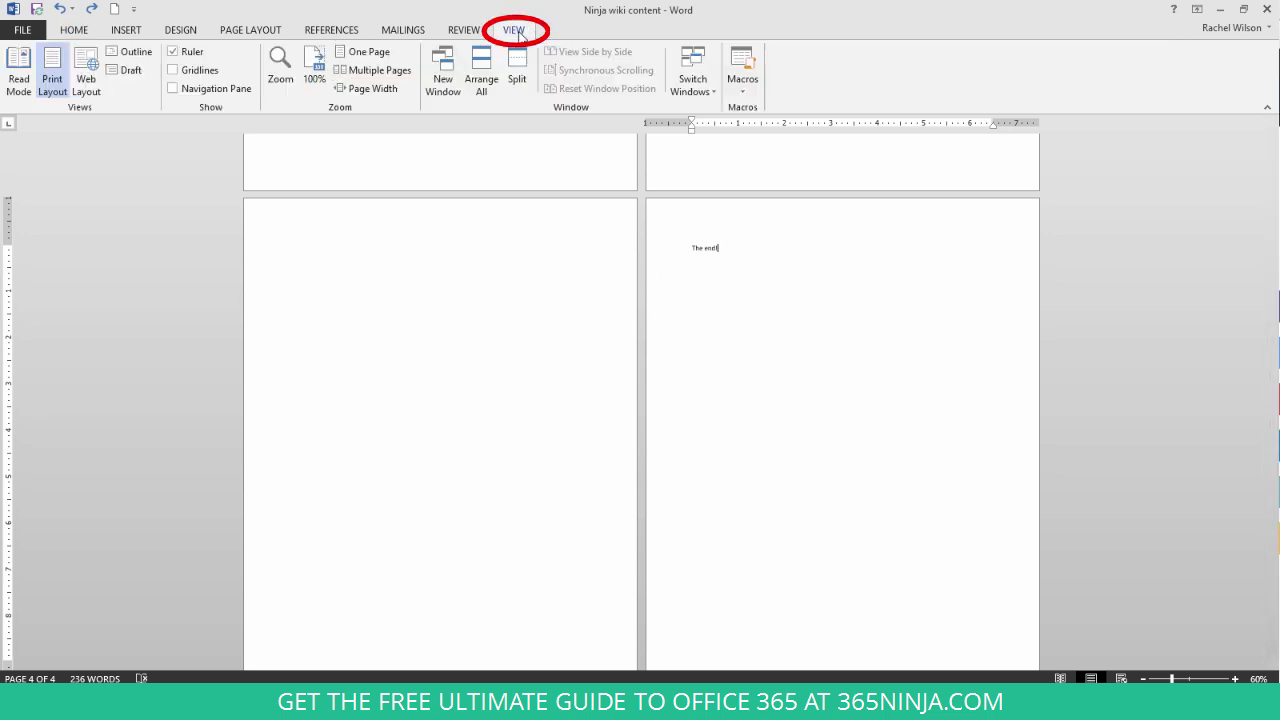
{"action": "left_click", "coordinate": [176, 89]}
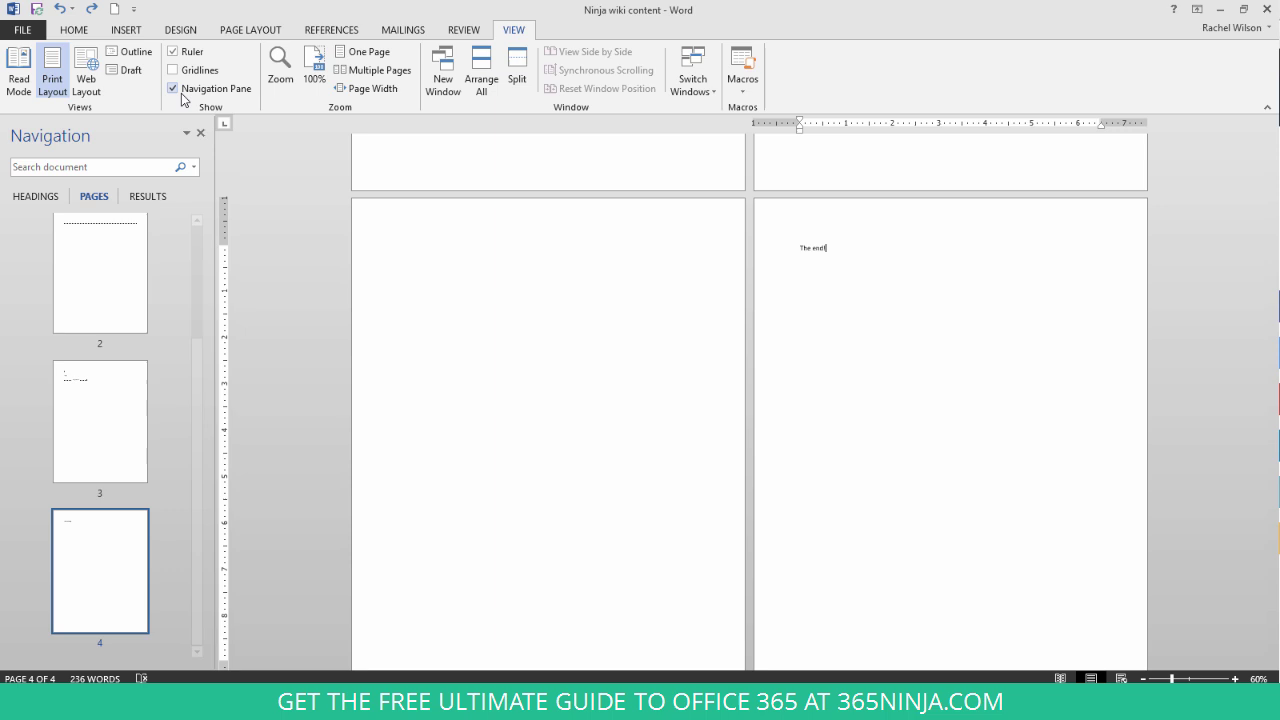
{"action": "left_click", "coordinate": [124, 287]}
{"action": "scroll", "coordinate": [127, 290], "scroll_direction": "up", "scroll_amount": 2}
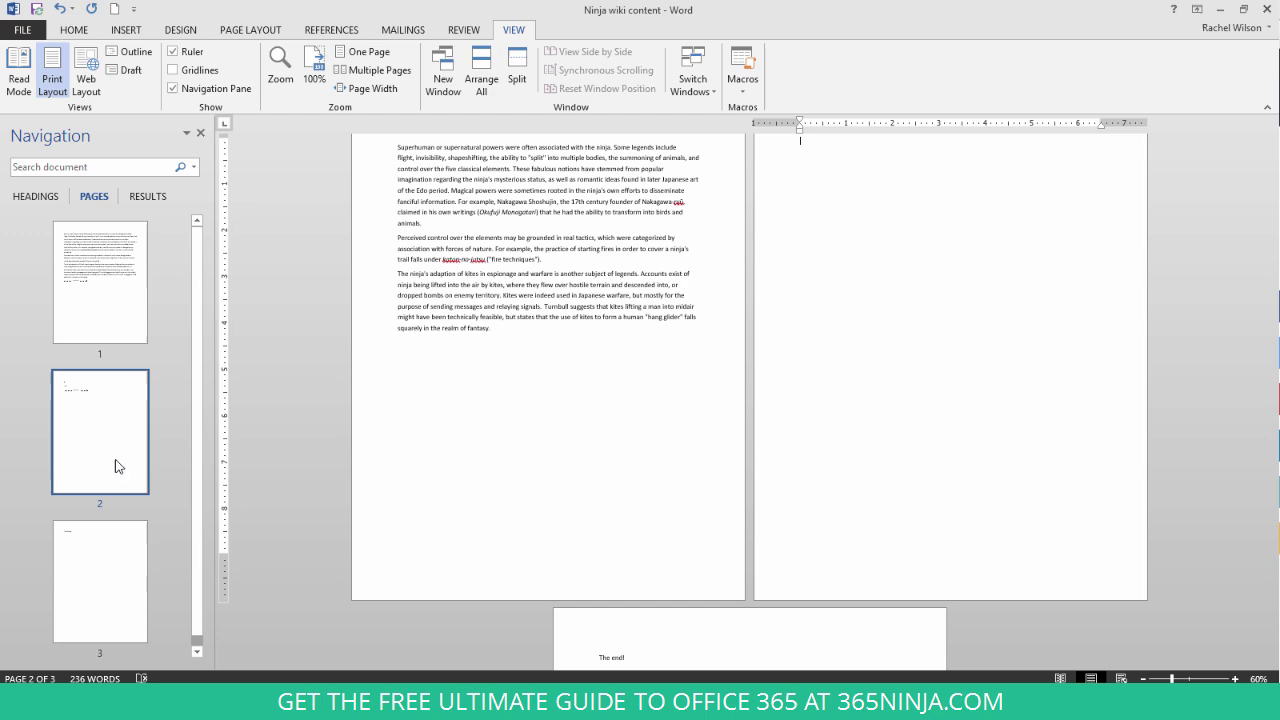
{"action": "key", "text": "Delete"}
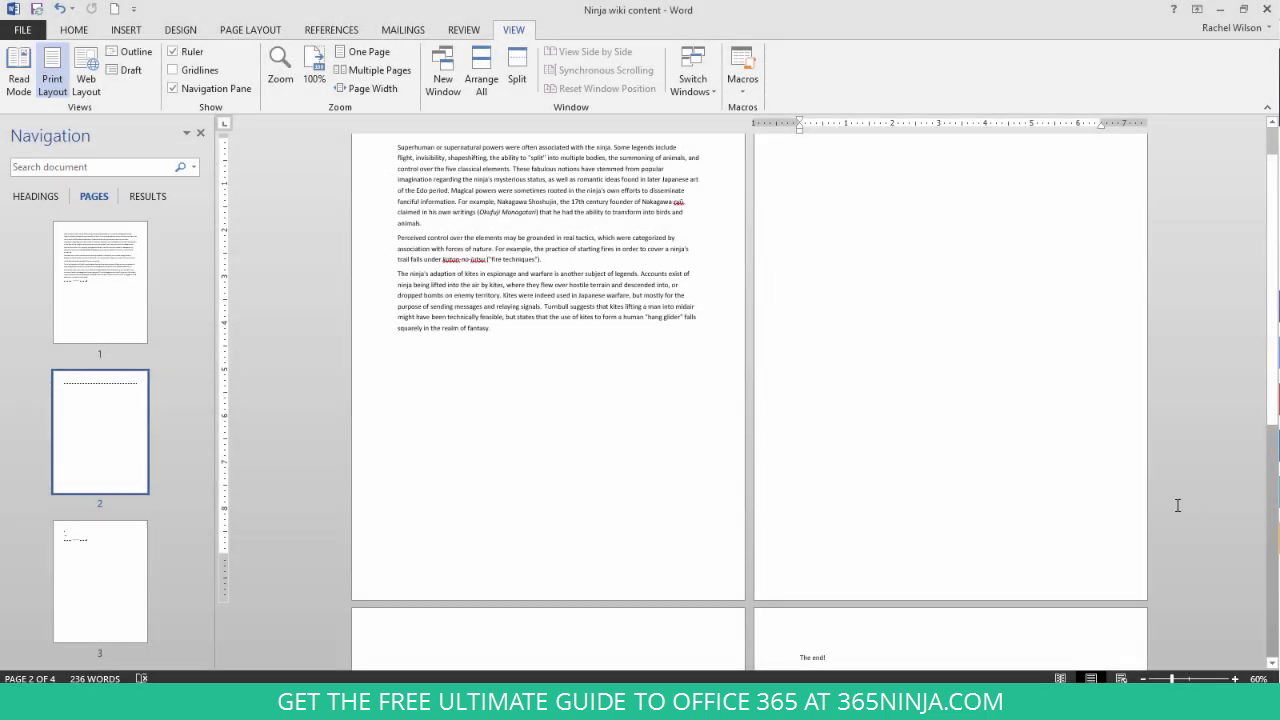
Step: In Page Setup's Layout tab, change Section start from Continuous to New page
{"action": "left_click", "coordinate": [277, 32]}
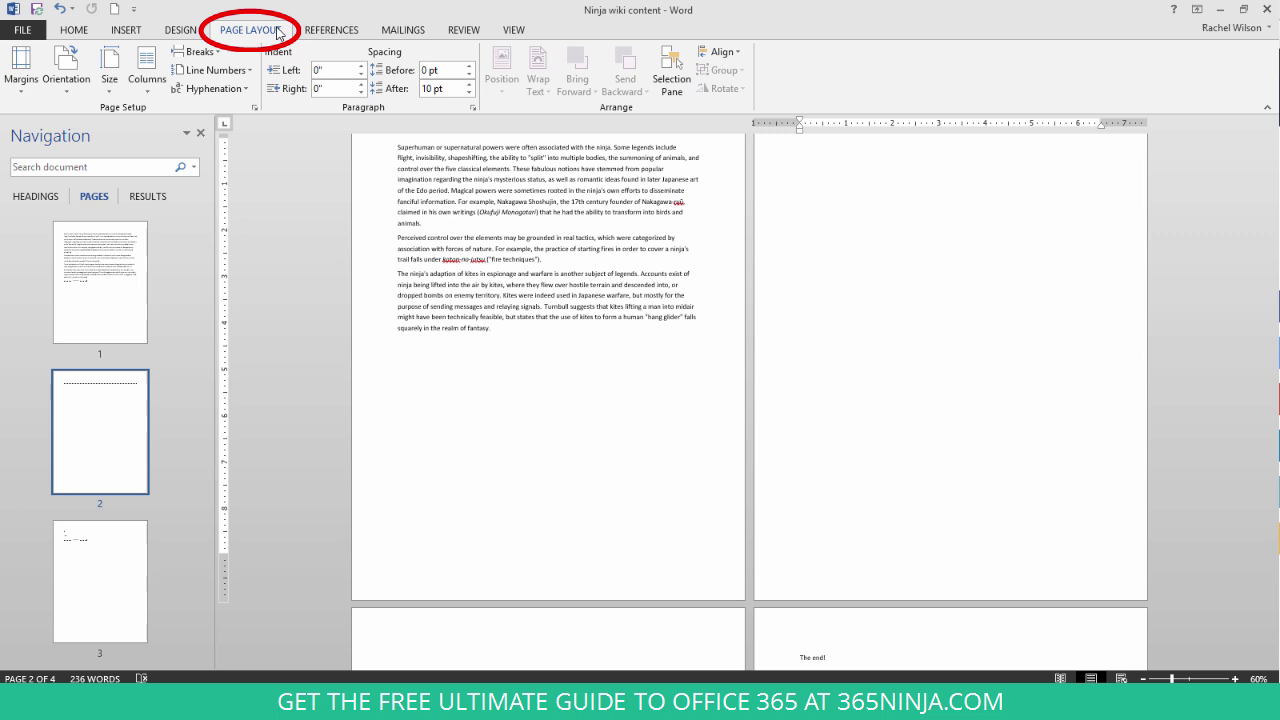
{"action": "left_click", "coordinate": [22, 92]}
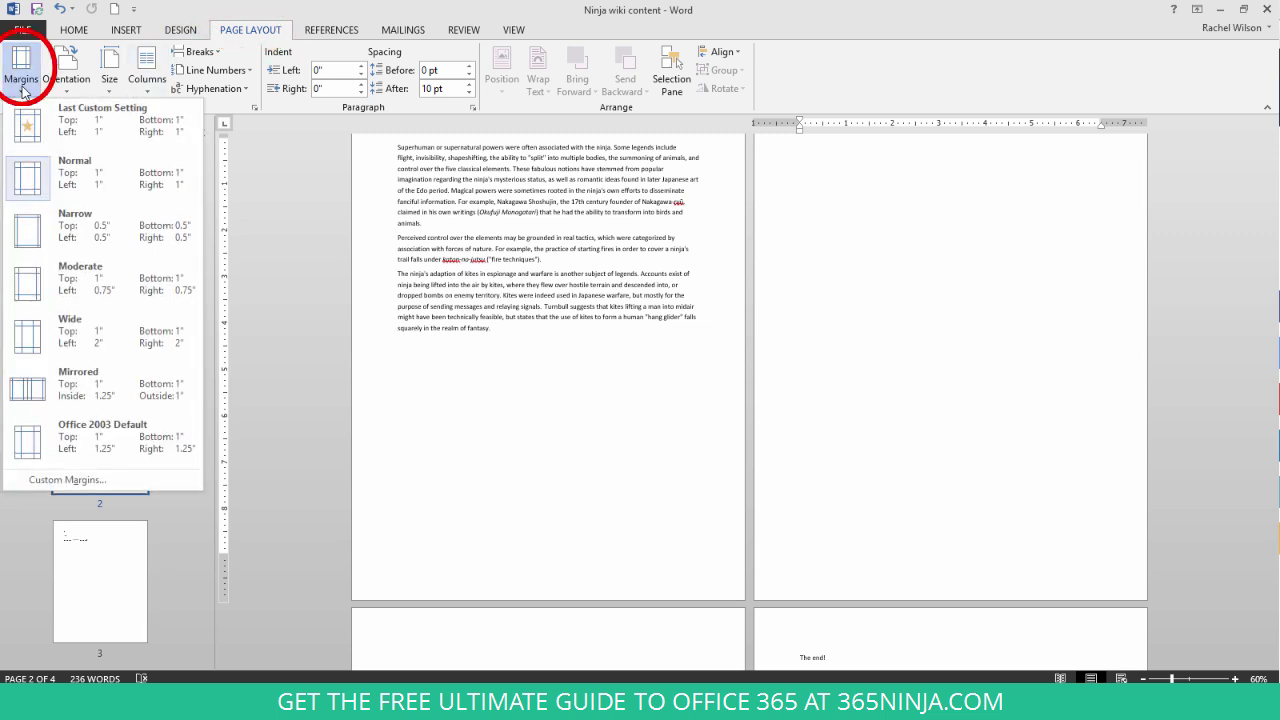
{"action": "left_click", "coordinate": [105, 487]}
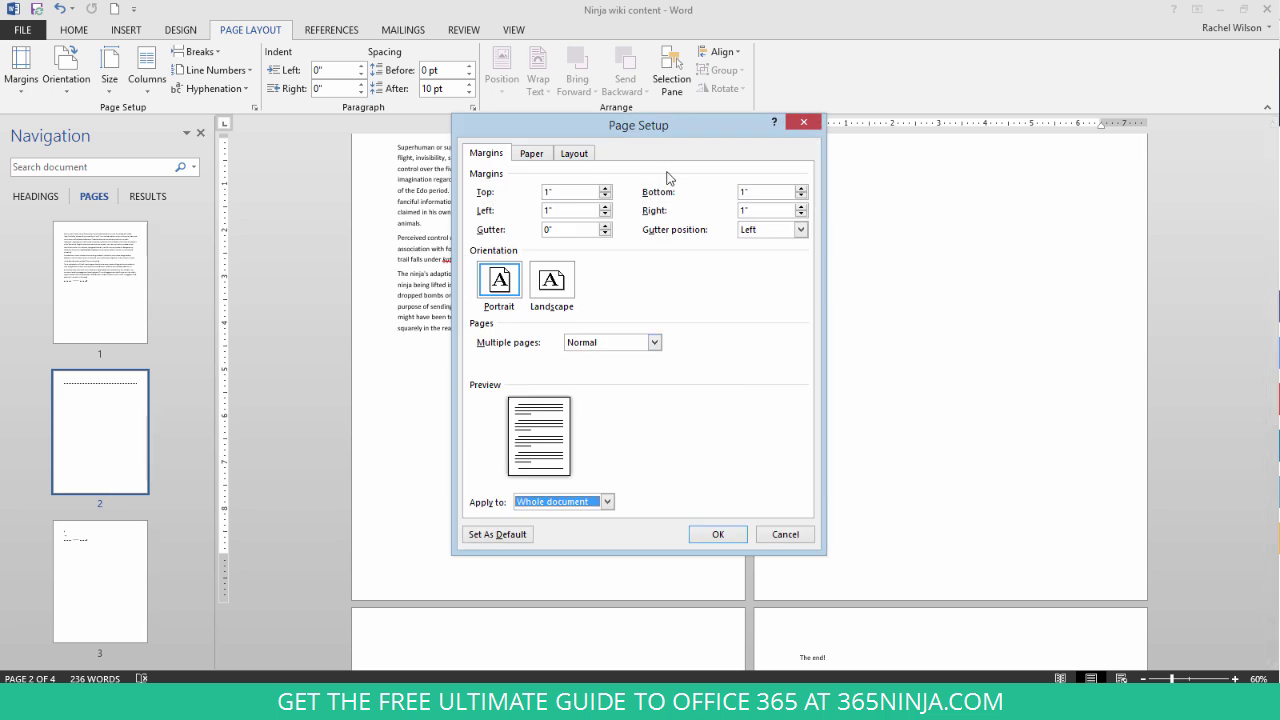
{"action": "left_click", "coordinate": [587, 158]}
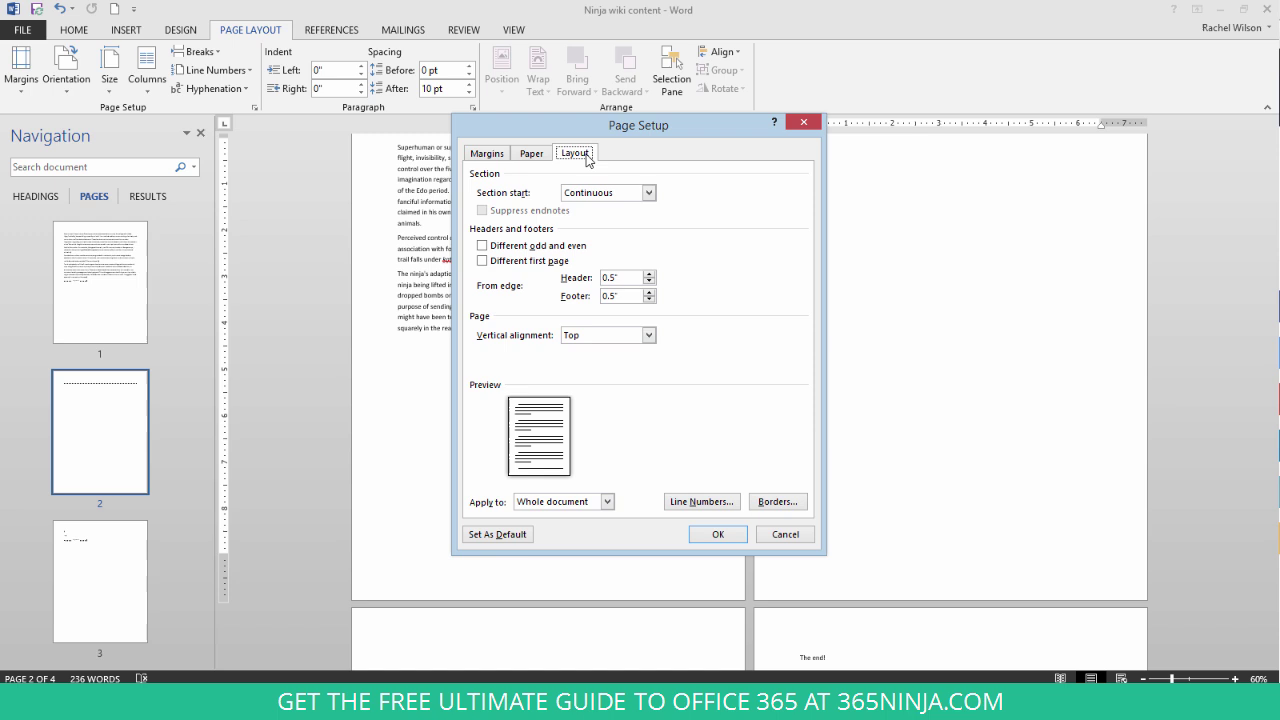
{"action": "left_click", "coordinate": [652, 196]}
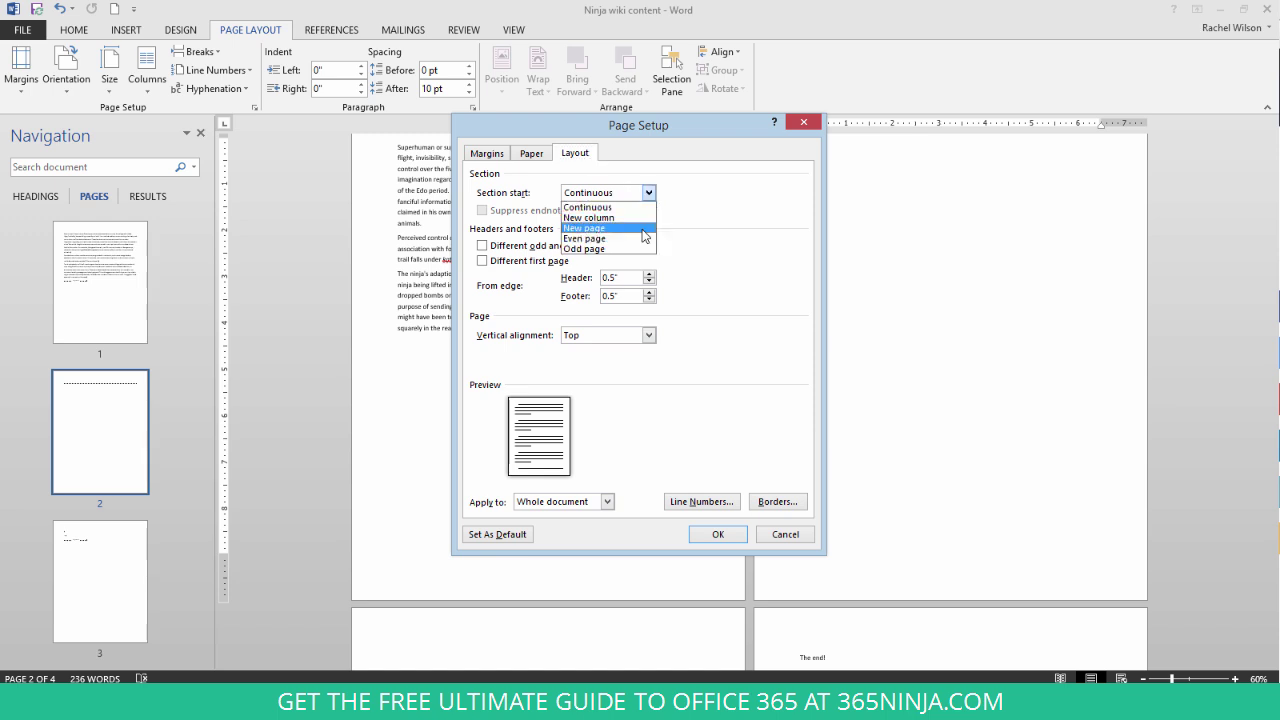
{"action": "left_click", "coordinate": [644, 228]}
{"action": "left_click", "coordinate": [740, 533]}
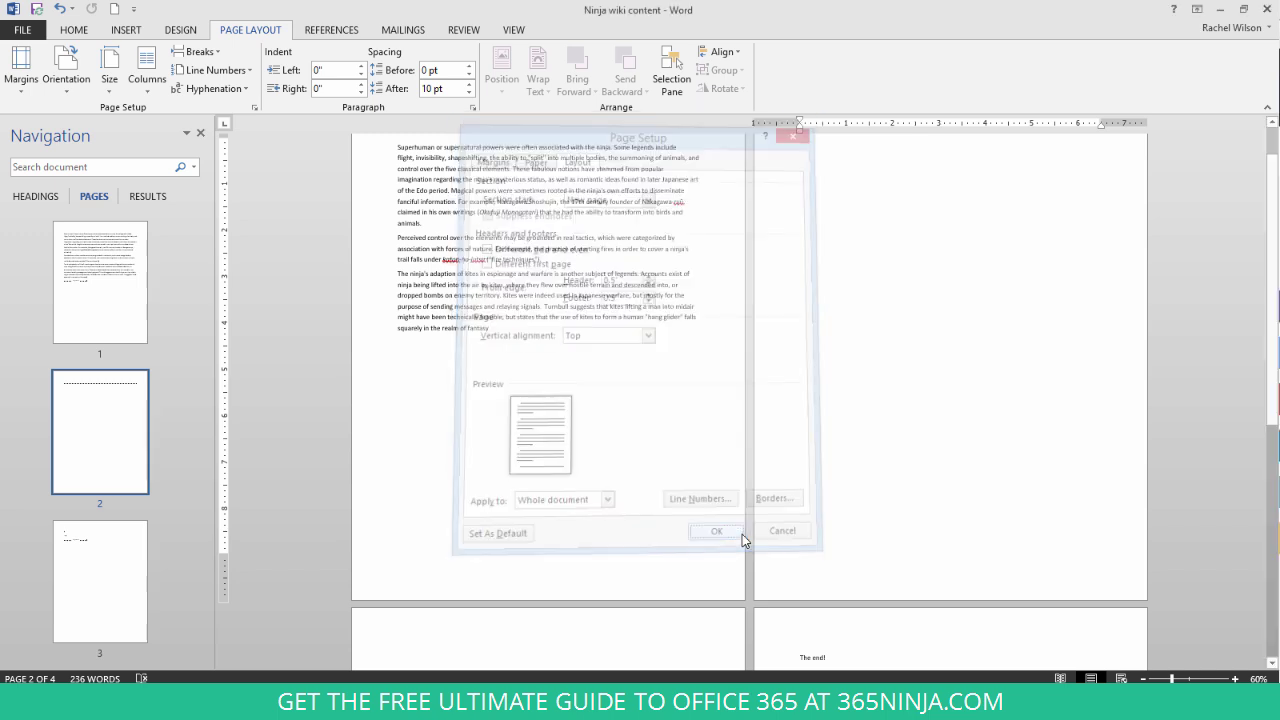
{"action": "mouse_move", "coordinate": [202, 557]}
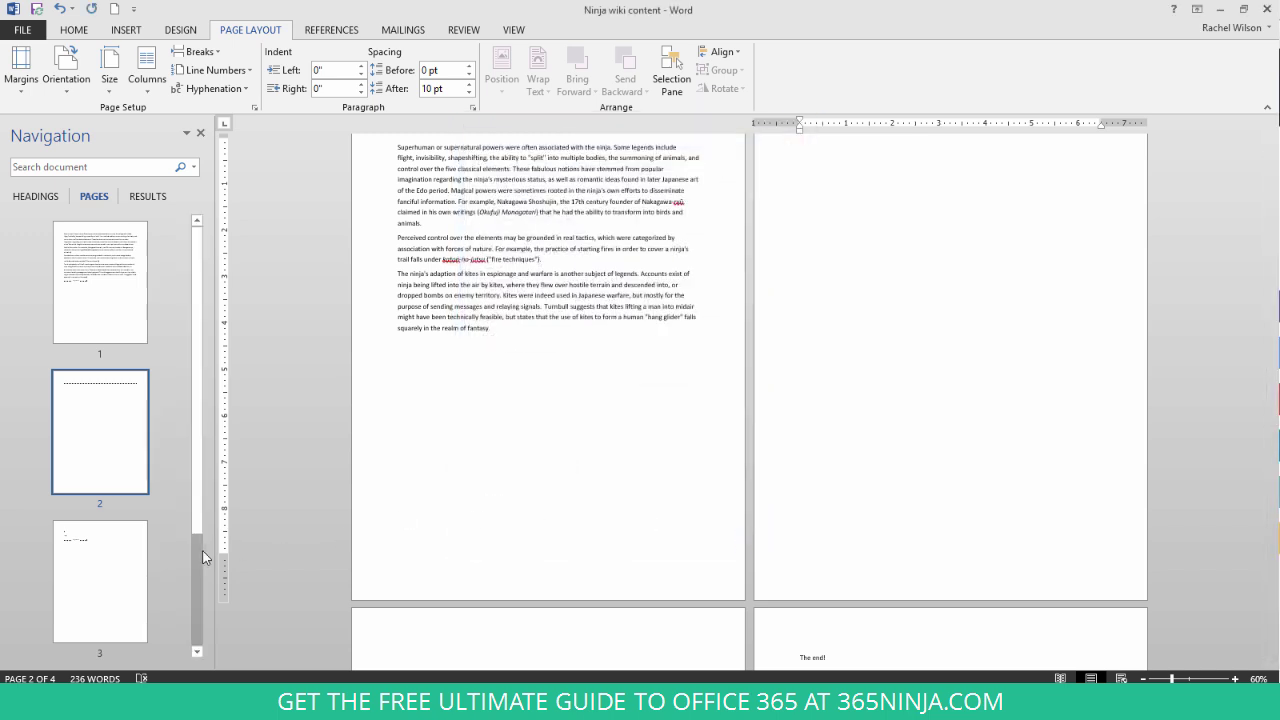
{"action": "scroll", "coordinate": [202, 557], "scroll_direction": "down", "scroll_amount": 3}
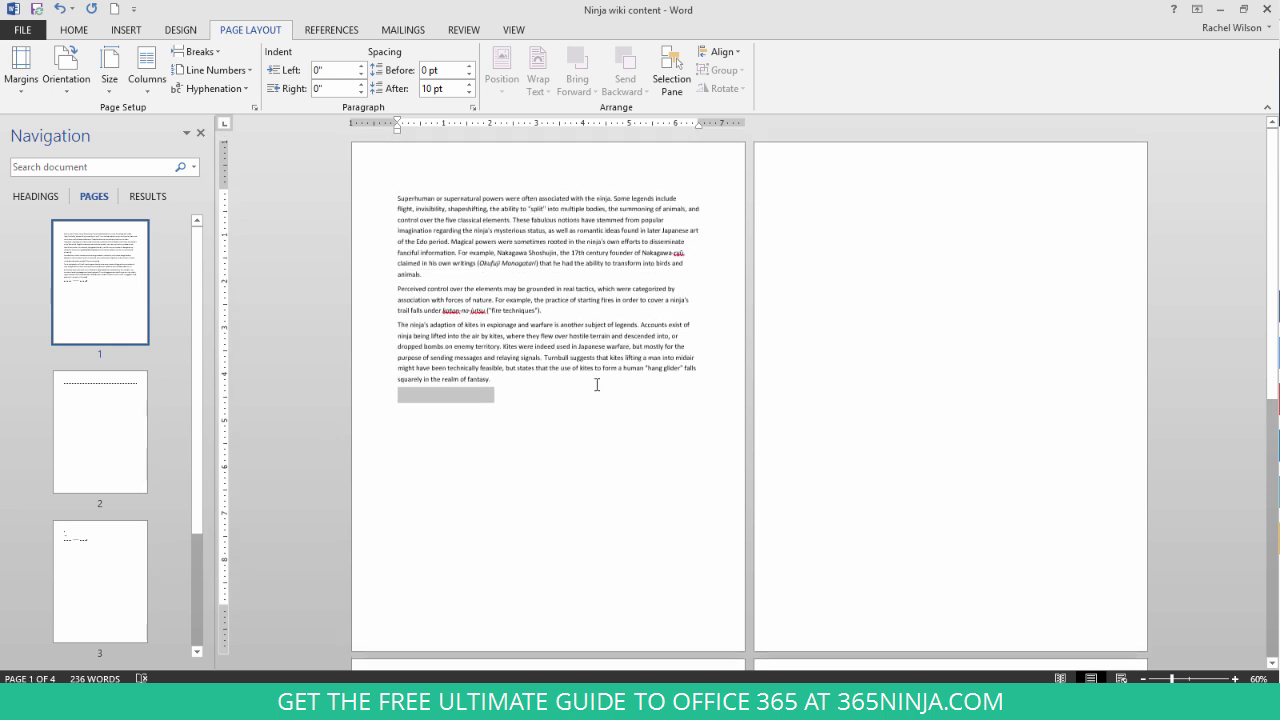
Step: Delete the empty block below the last paragraph and turn on Show/Hide ¶ formatting marks
{"action": "key", "text": "BackSpace"}
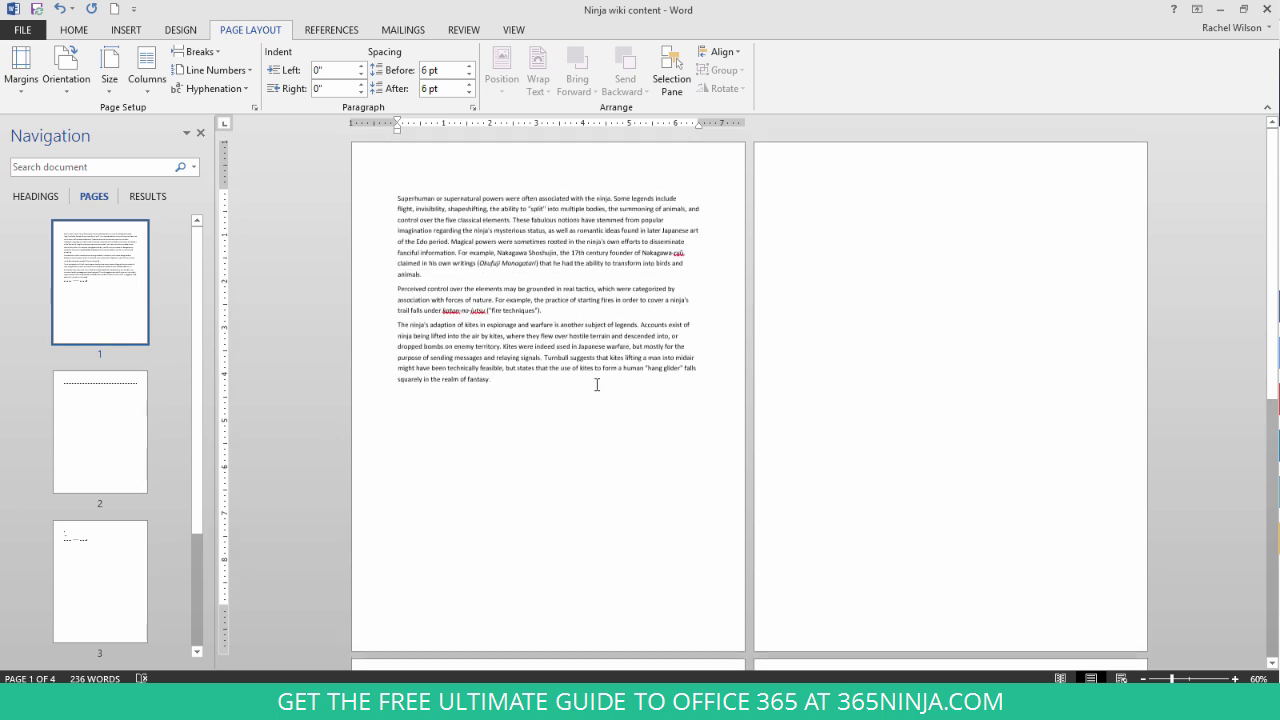
{"action": "left_click", "coordinate": [74, 30]}
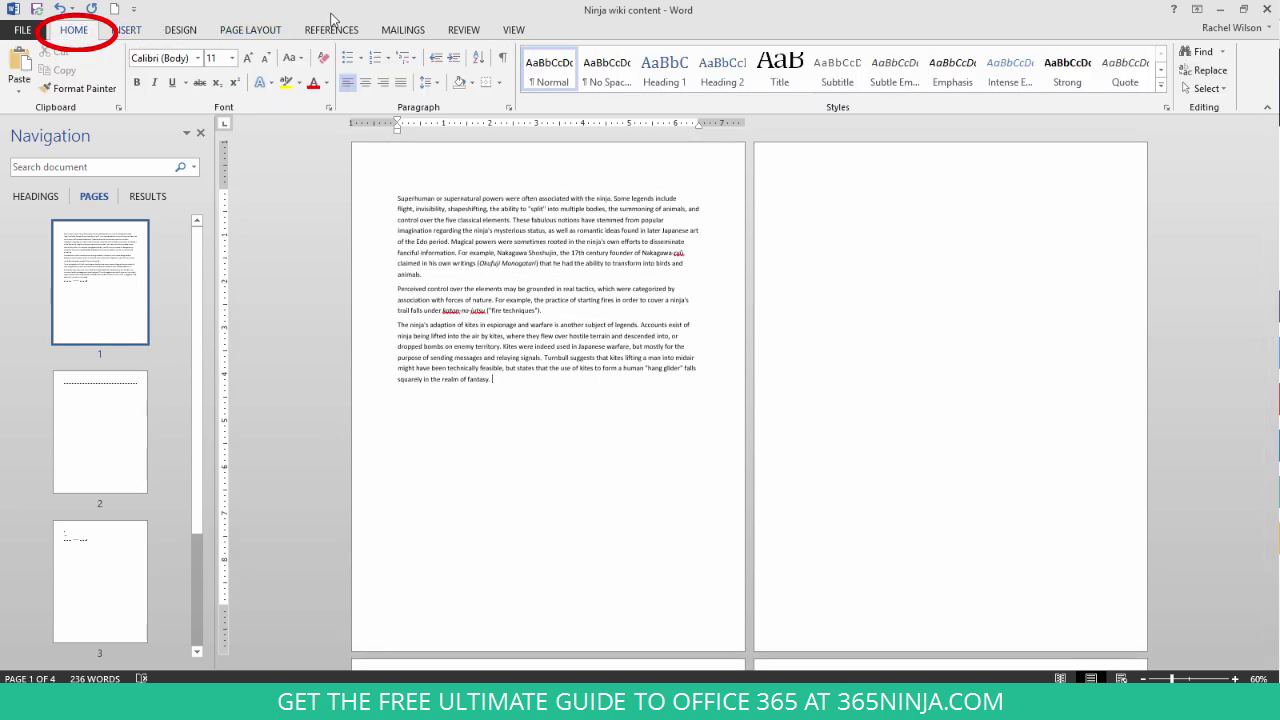
{"action": "left_click", "coordinate": [502, 60]}
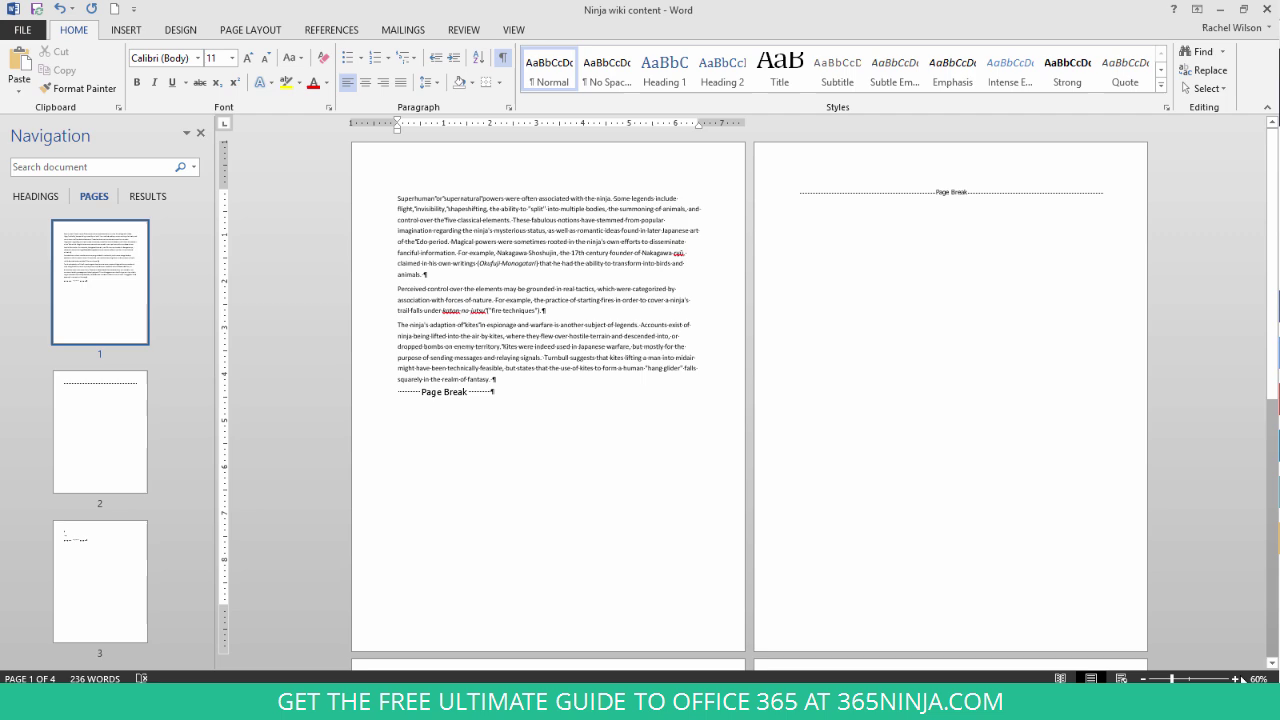
Step: Close the thumbnails pane and delete the leftover empty paragraphs on page 2
{"action": "scroll", "coordinate": [277, 178], "scroll_direction": "up", "scroll_amount": 5}
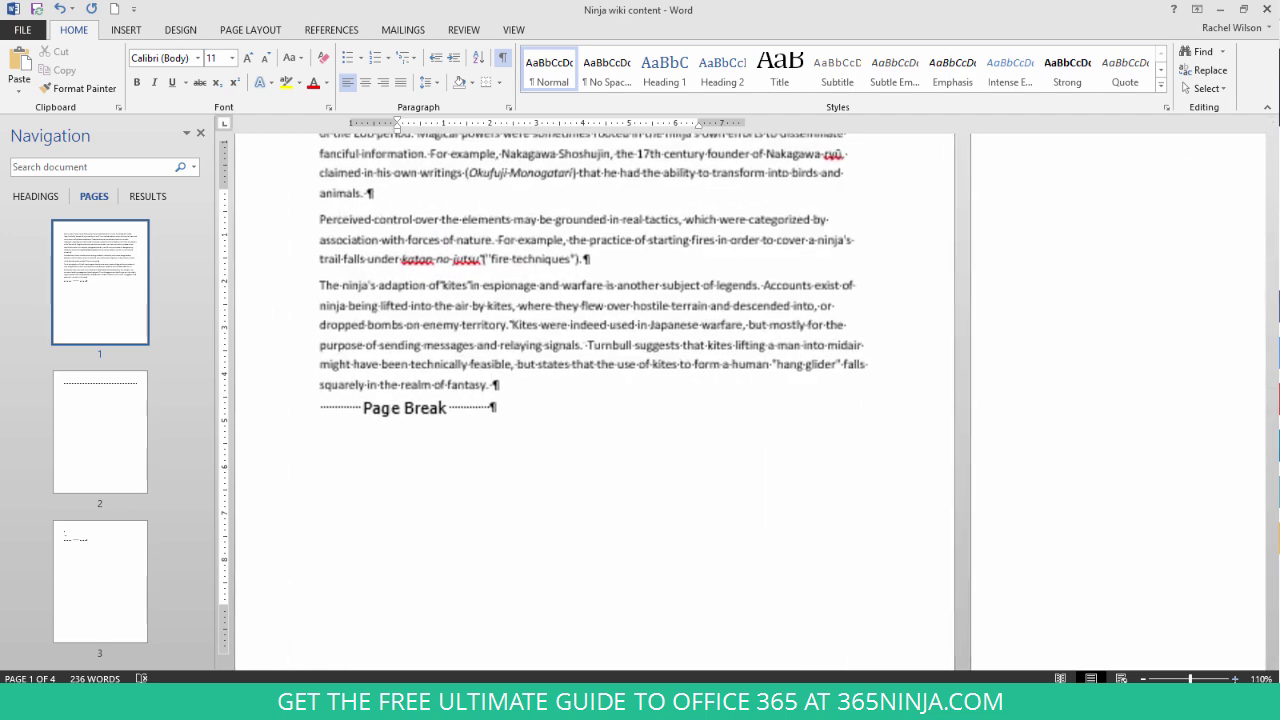
{"action": "left_click", "coordinate": [201, 134]}
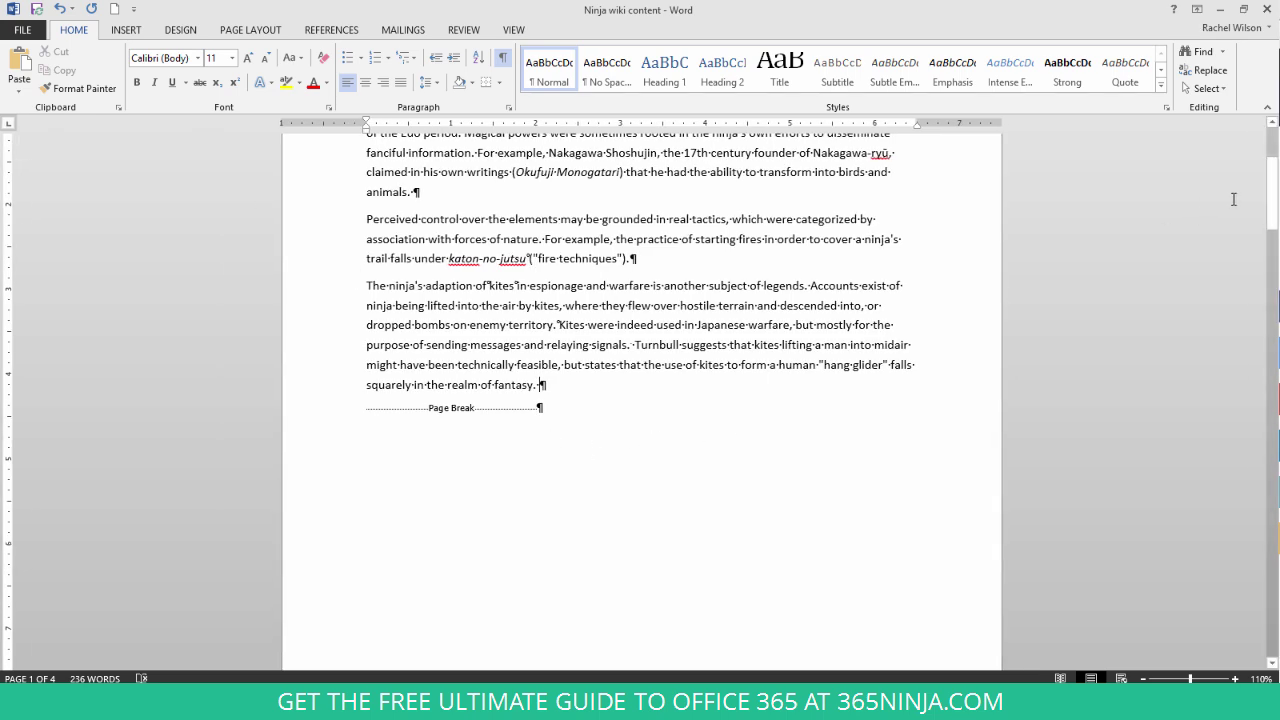
{"action": "left_click_drag", "start_coordinate": [1274, 198], "coordinate": [1257, 421]}
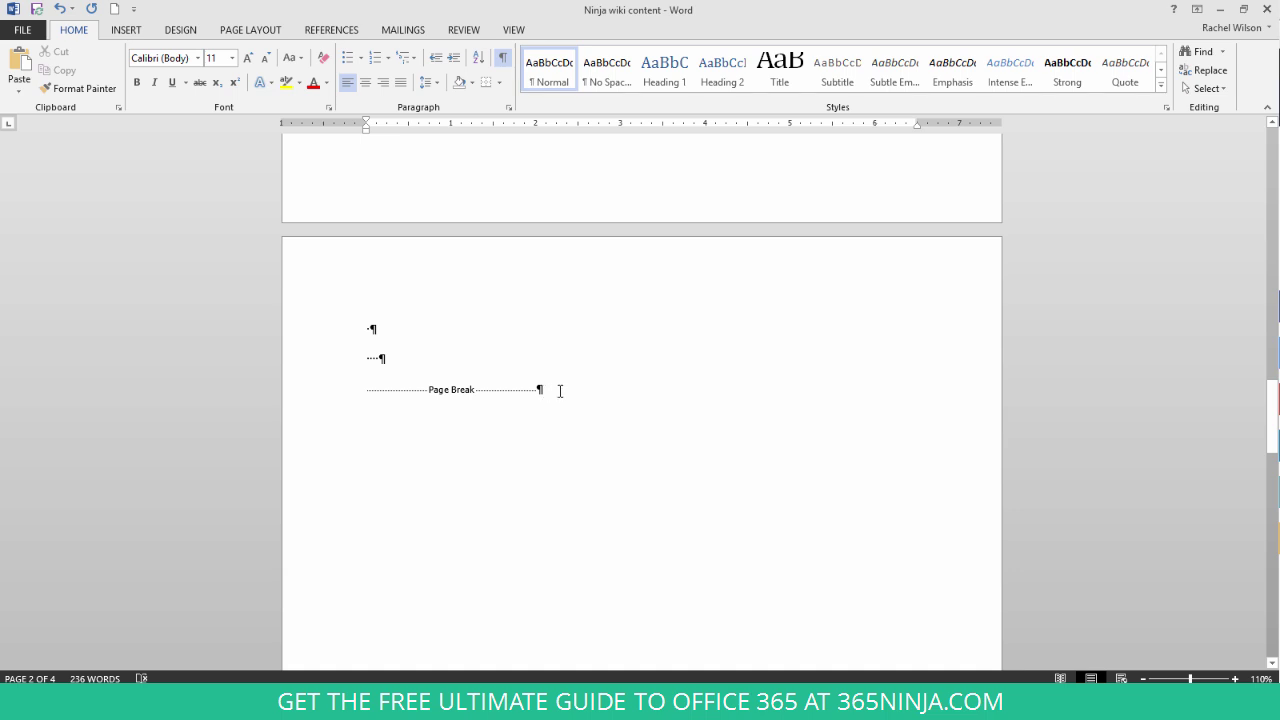
{"action": "left_click_drag", "start_coordinate": [560, 391], "coordinate": [339, 313]}
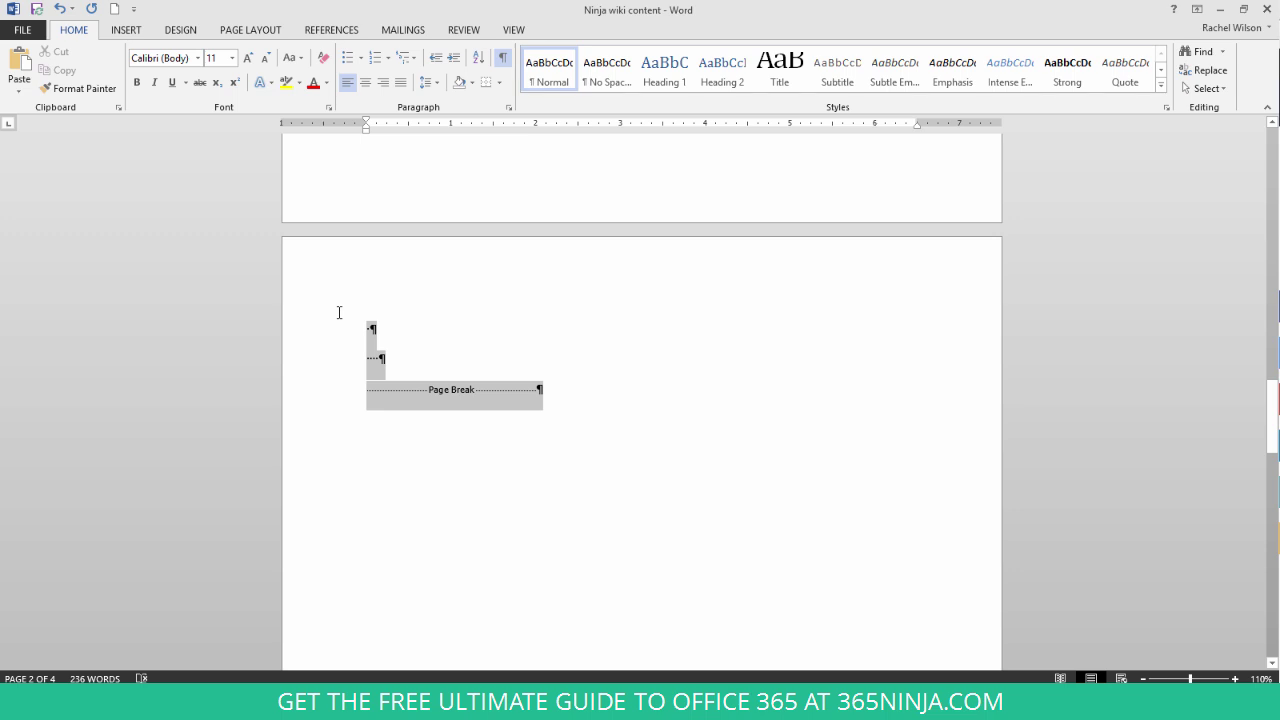
{"action": "key", "text": "Delete"}
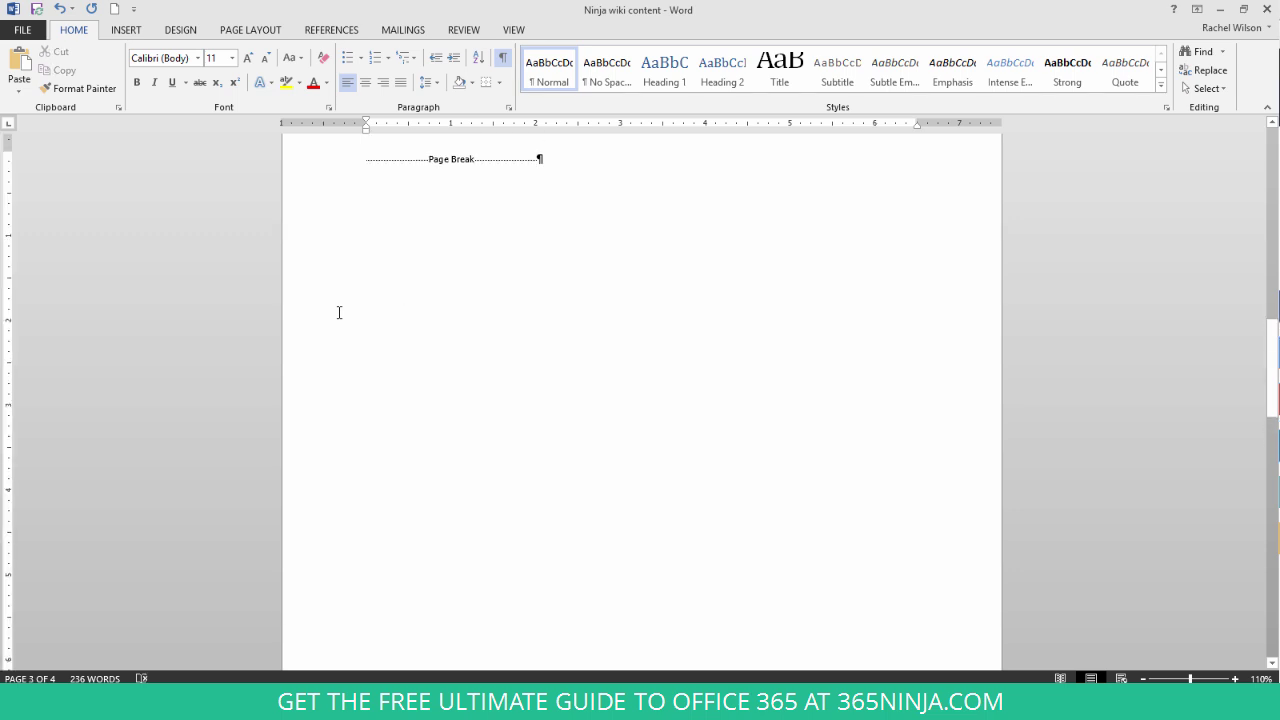
Step: Delete the page breaks at the top of page 2 and after the kite paragraph
{"action": "scroll", "coordinate": [334, 319], "scroll_direction": "up", "scroll_amount": 2}
{"action": "left_click", "coordinate": [332, 330]}
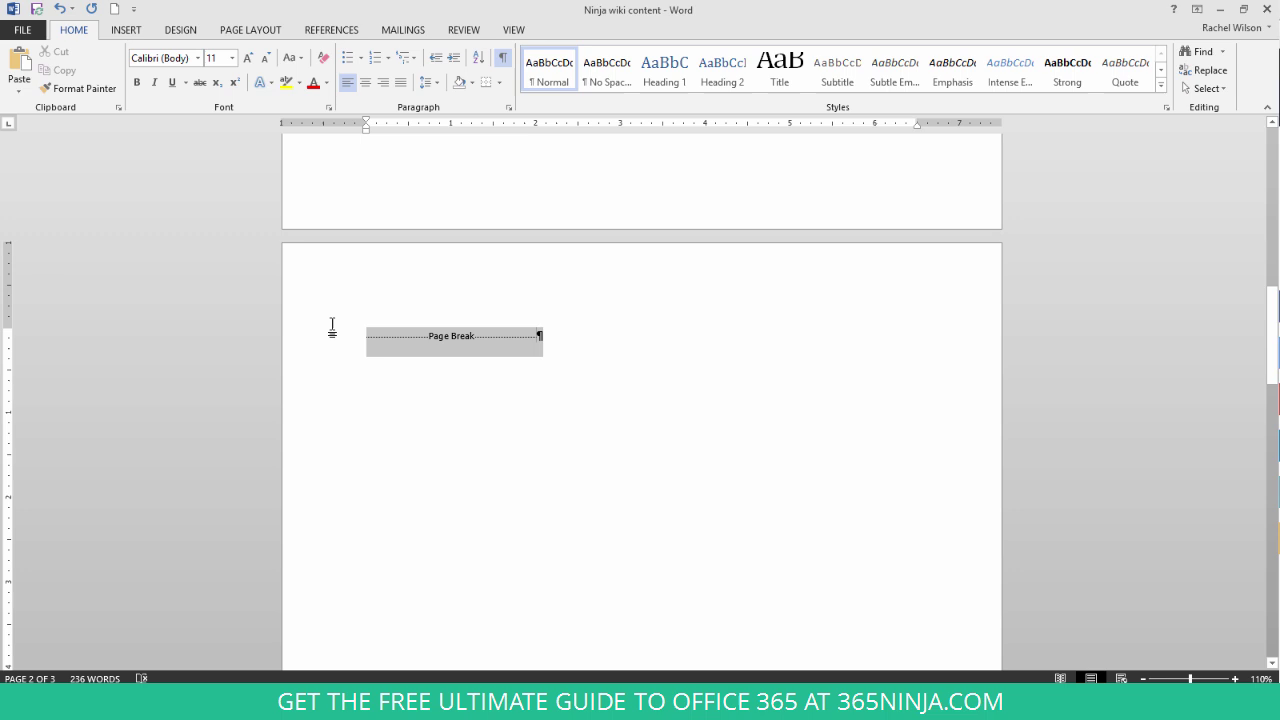
{"action": "key", "text": "Delete"}
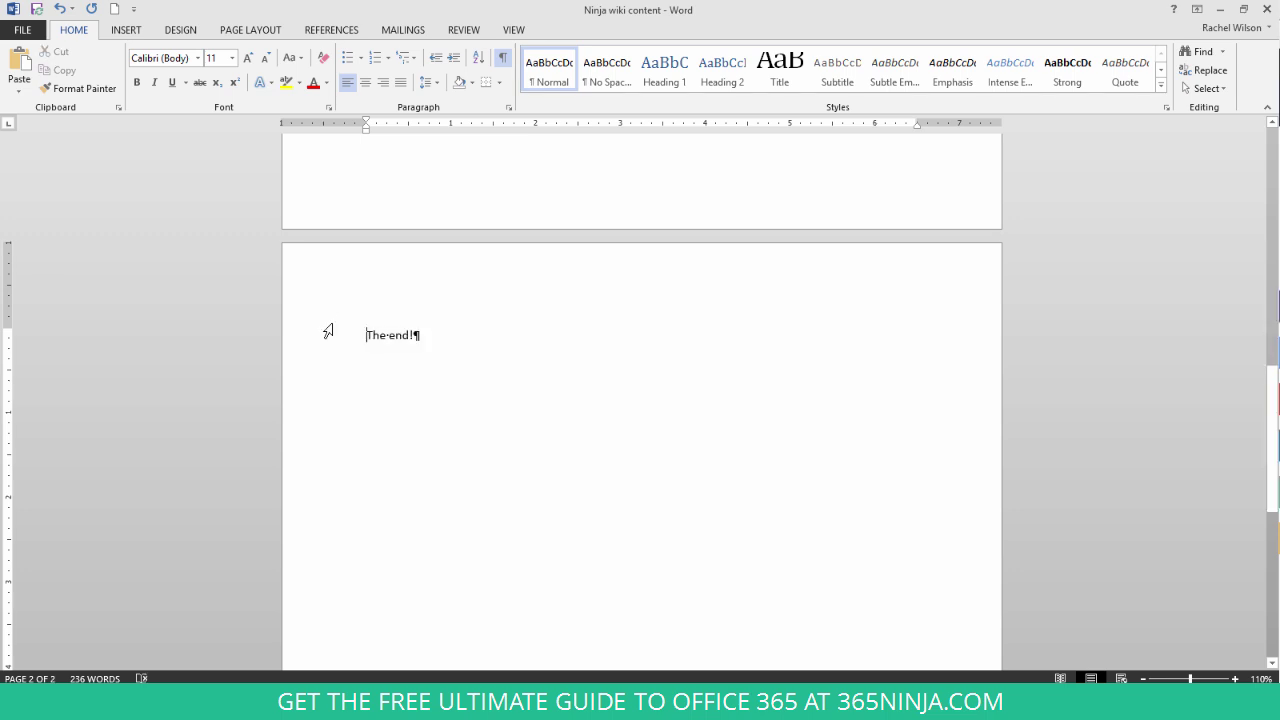
{"action": "scroll", "coordinate": [329, 333], "scroll_direction": "up", "scroll_amount": 1}
{"action": "scroll", "coordinate": [328, 332], "scroll_direction": "up", "scroll_amount": 10}
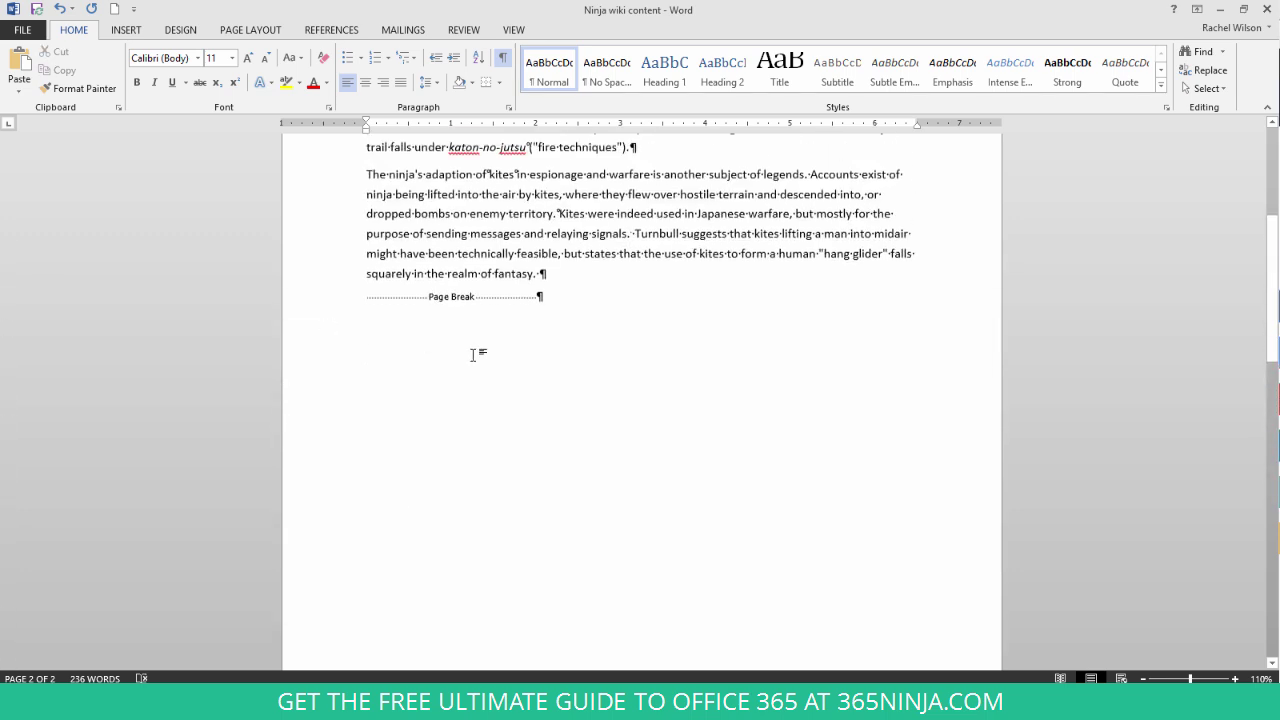
{"action": "left_click", "coordinate": [337, 313]}
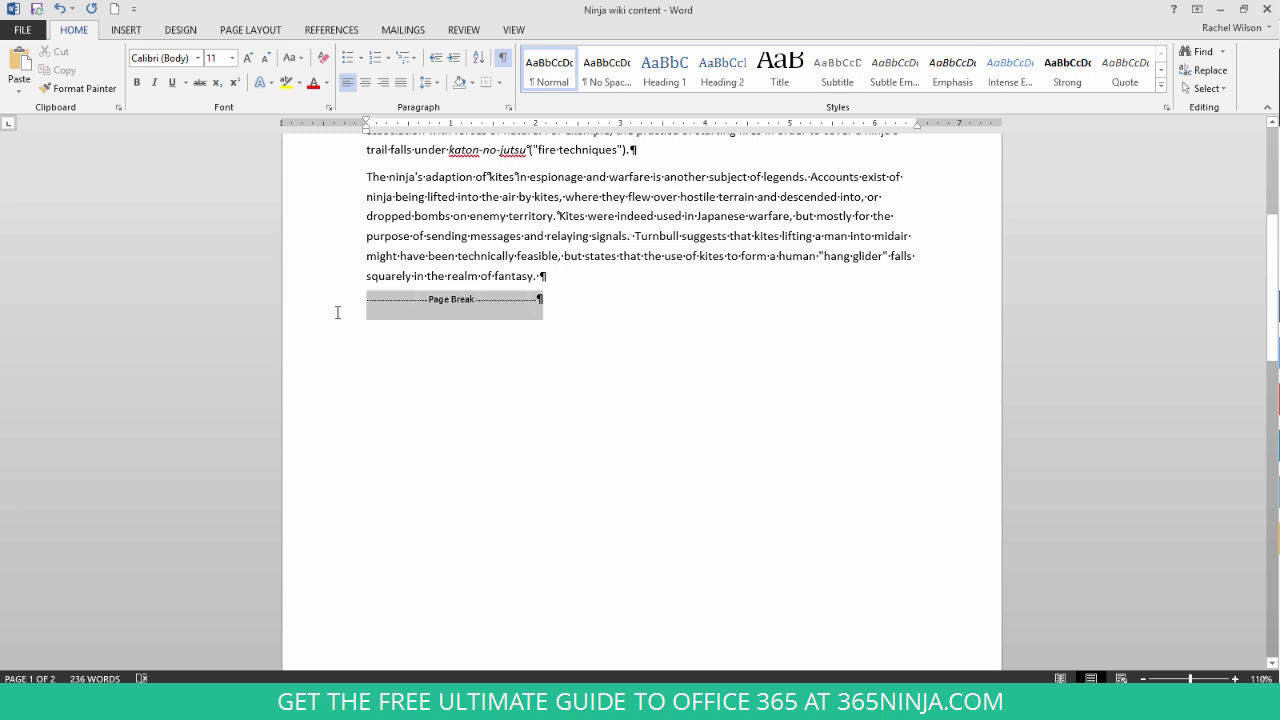
{"action": "key", "text": "Delete"}
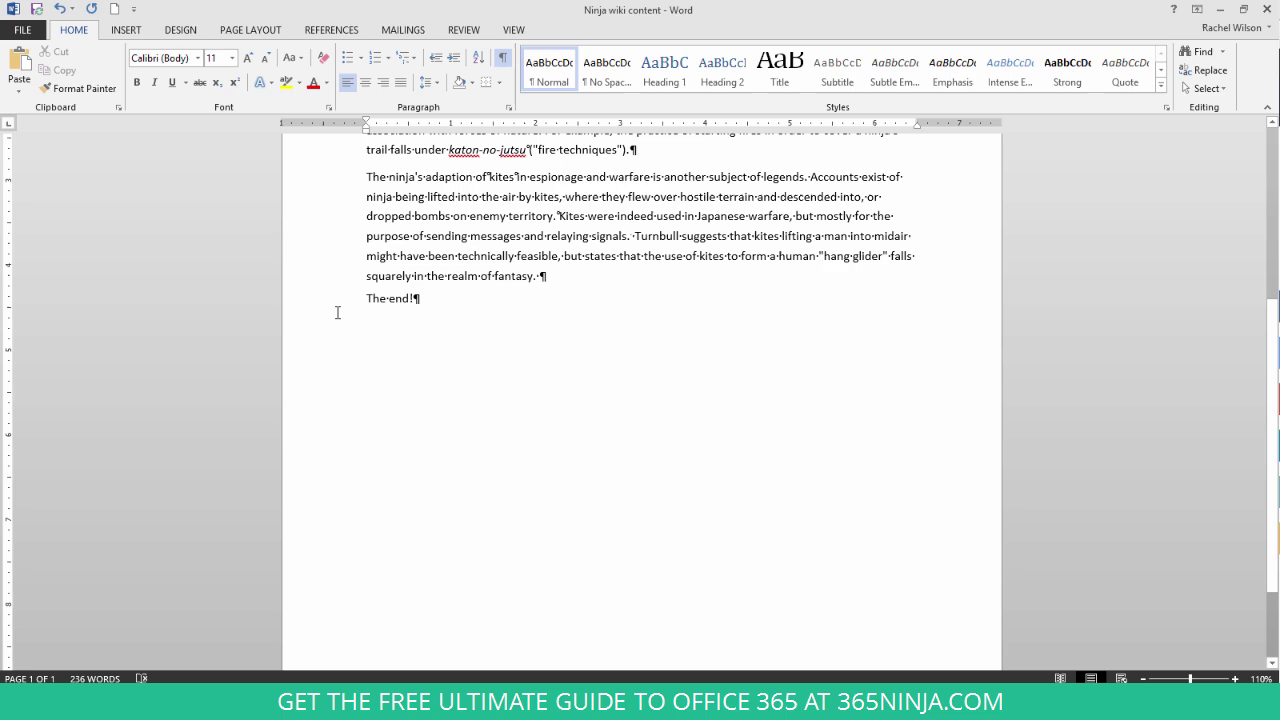
{"action": "scroll", "coordinate": [335, 315], "scroll_direction": "up", "scroll_amount": 4}
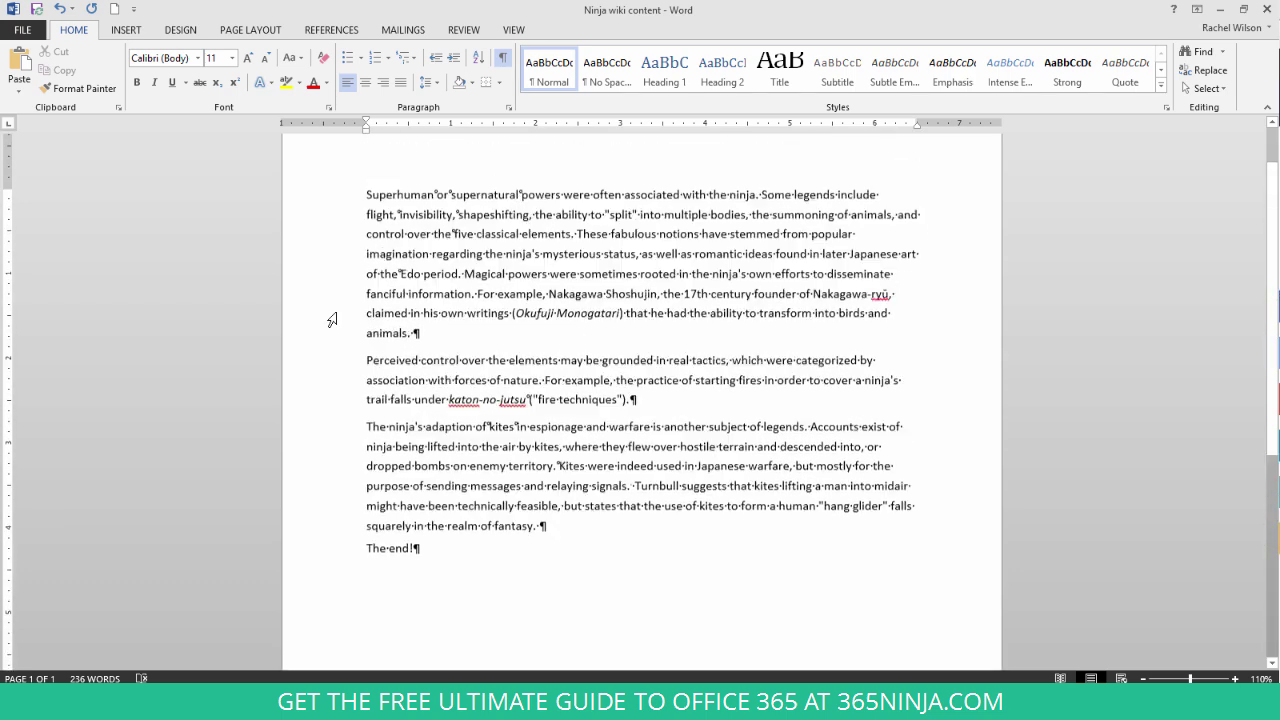
{"action": "scroll", "coordinate": [332, 319], "scroll_direction": "up", "scroll_amount": 1}
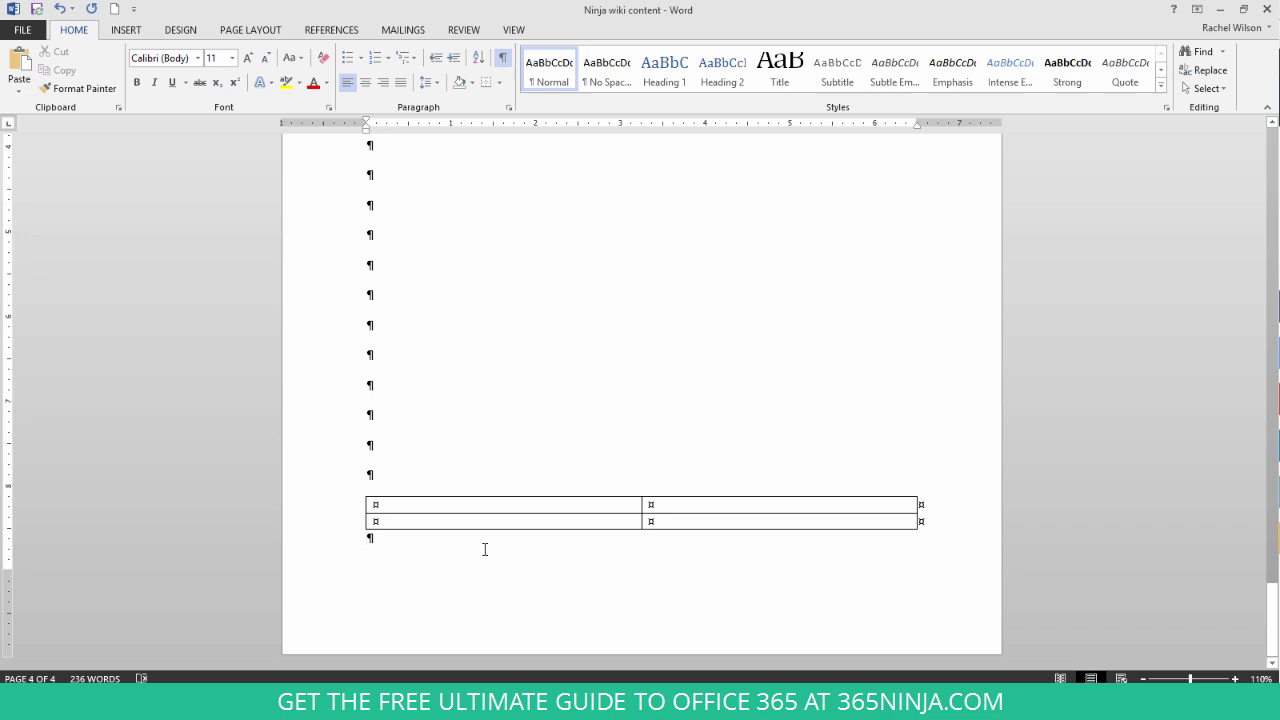
Step: Set the empty paragraph mark below the table to font size 1
{"action": "left_click_drag", "start_coordinate": [368, 538], "coordinate": [372, 552]}
{"action": "left_click", "coordinate": [231, 62]}
{"action": "left_click", "coordinate": [231, 62]}
{"action": "left_click", "coordinate": [221, 57]}
{"action": "type", "text": "1"}
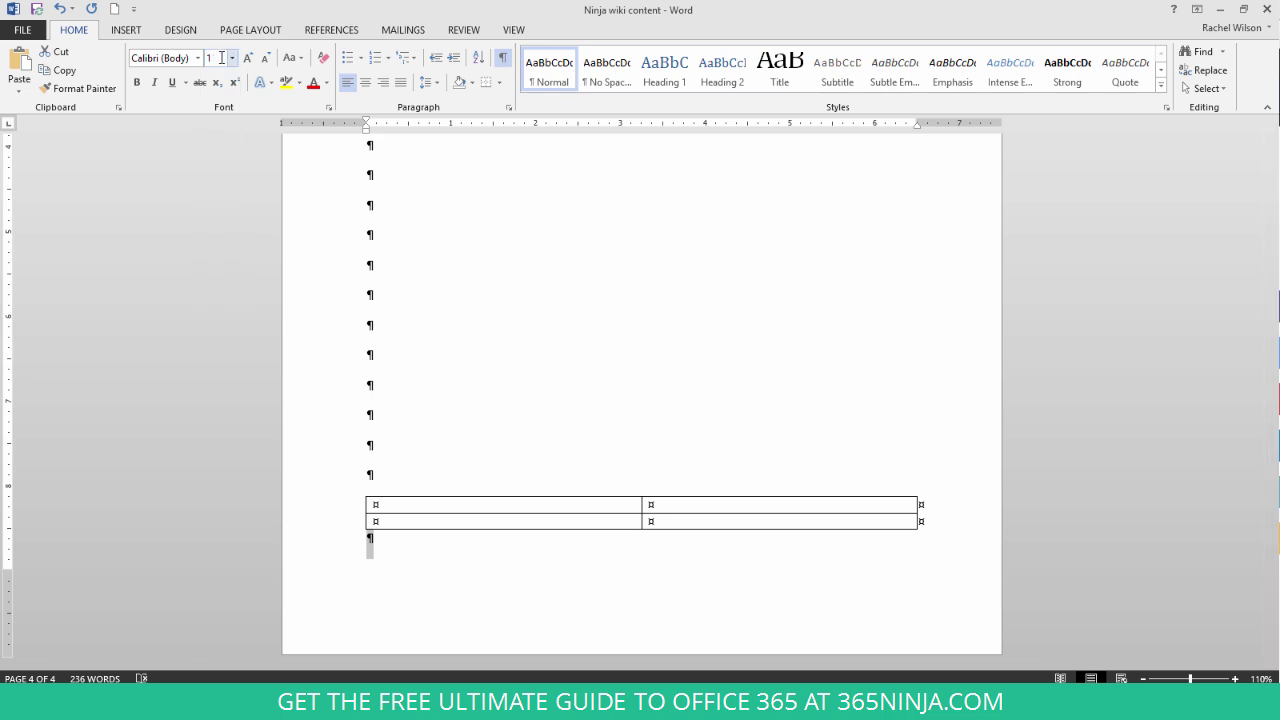
{"action": "key", "text": "Return"}
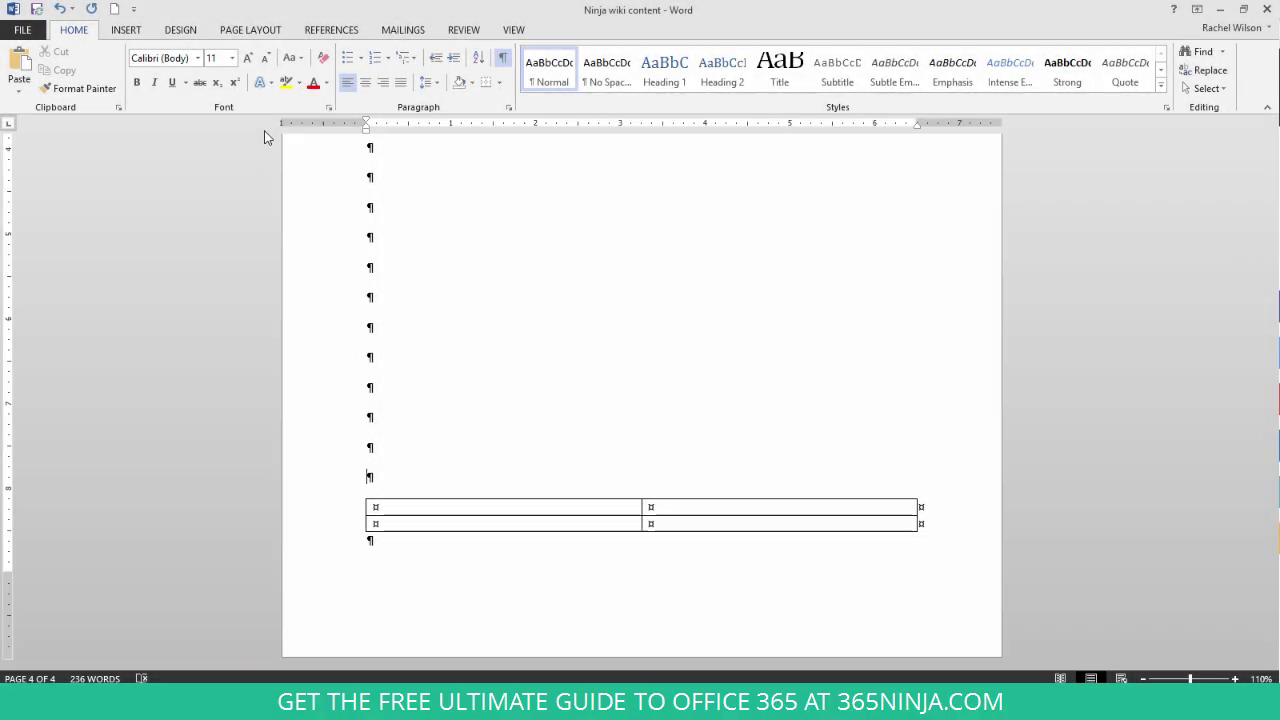
Step: Give the empty paragraph below the table 0 pt spacing after and Single line spacing
{"action": "double_click", "coordinate": [369, 541]}
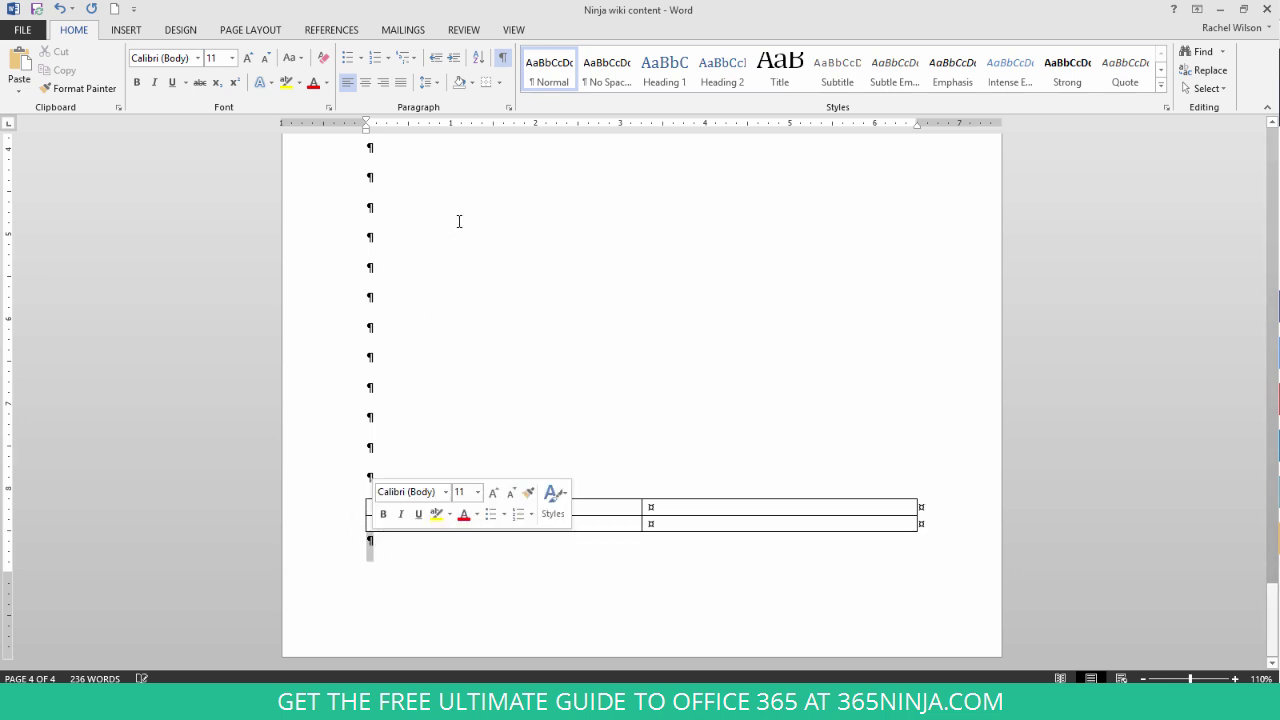
{"action": "left_click", "coordinate": [507, 110]}
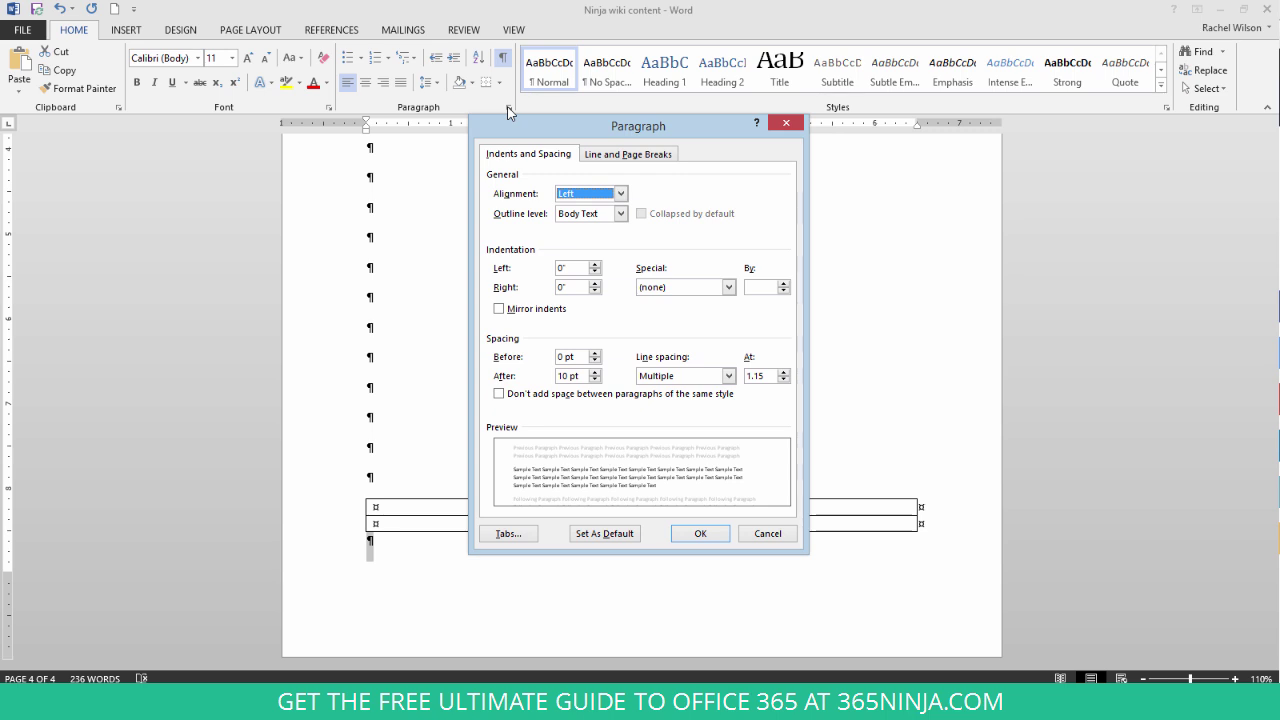
{"action": "left_click", "coordinate": [558, 376]}
{"action": "key", "text": "Delete"}
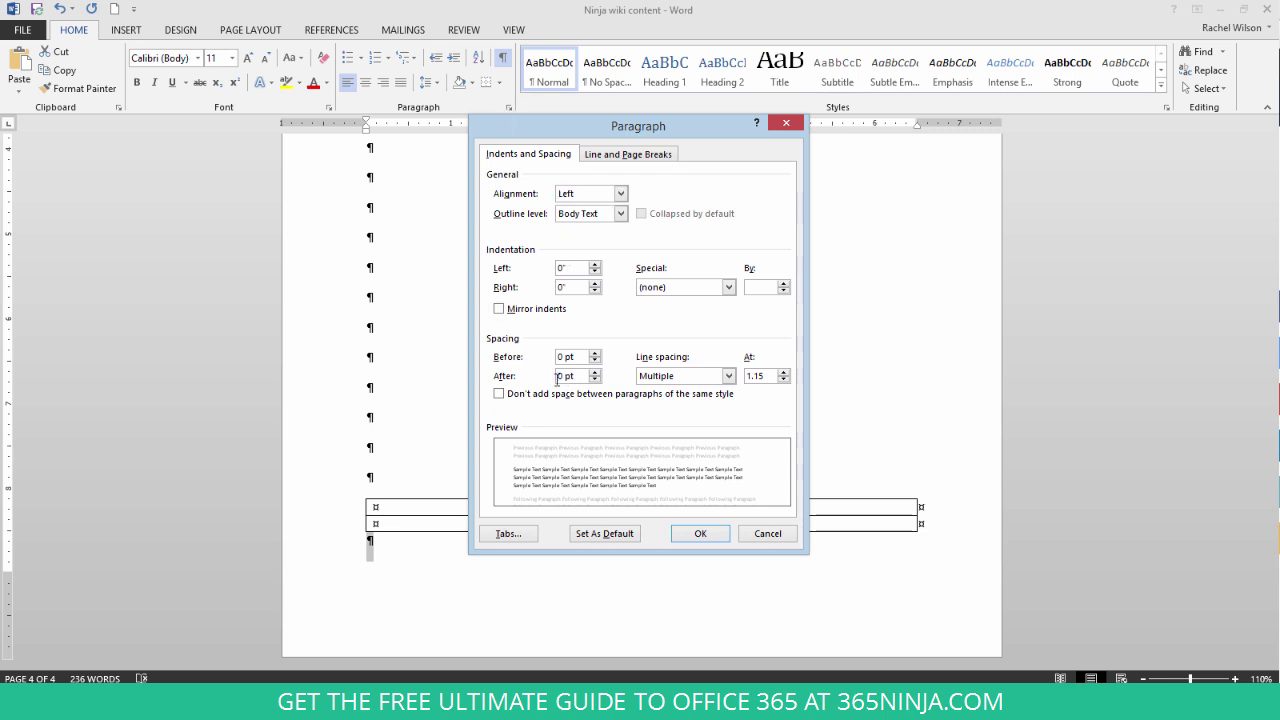
{"action": "double_click", "coordinate": [766, 376]}
{"action": "type", "text": "0"}
{"action": "key", "text": "shift+Tab"}
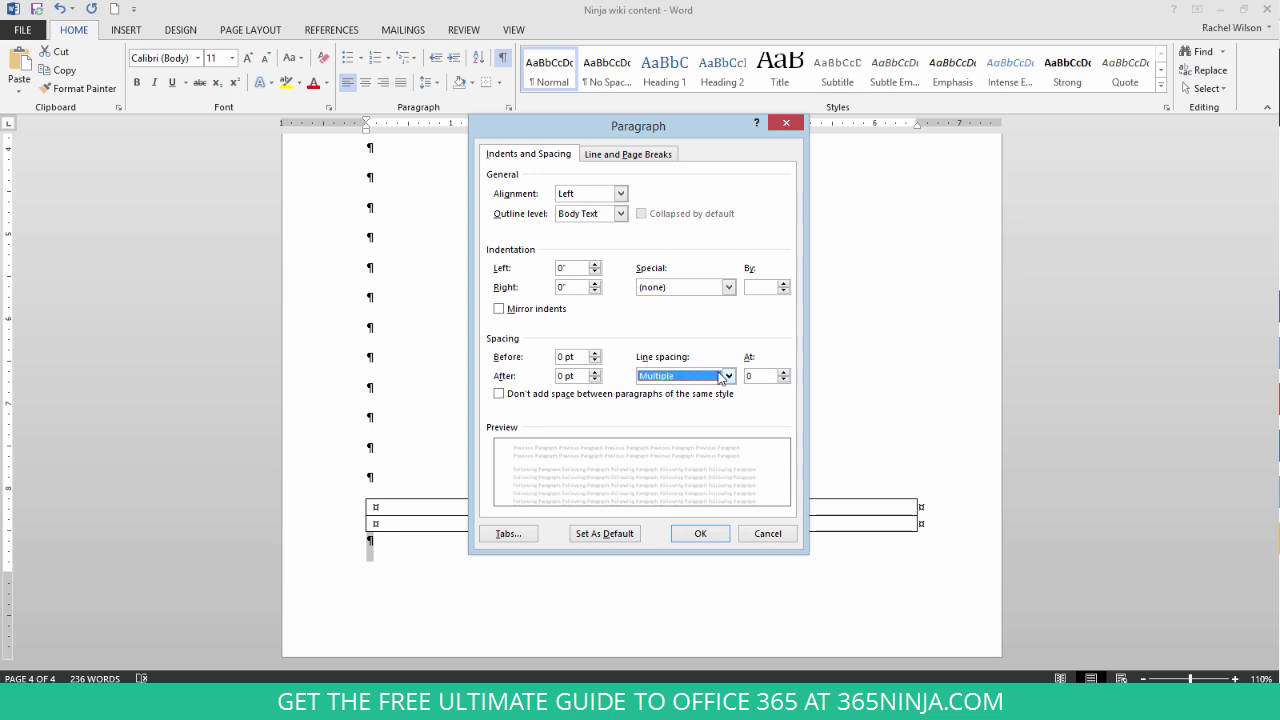
{"action": "left_click", "coordinate": [728, 376]}
{"action": "left_click", "coordinate": [660, 390]}
{"action": "left_click", "coordinate": [700, 533]}
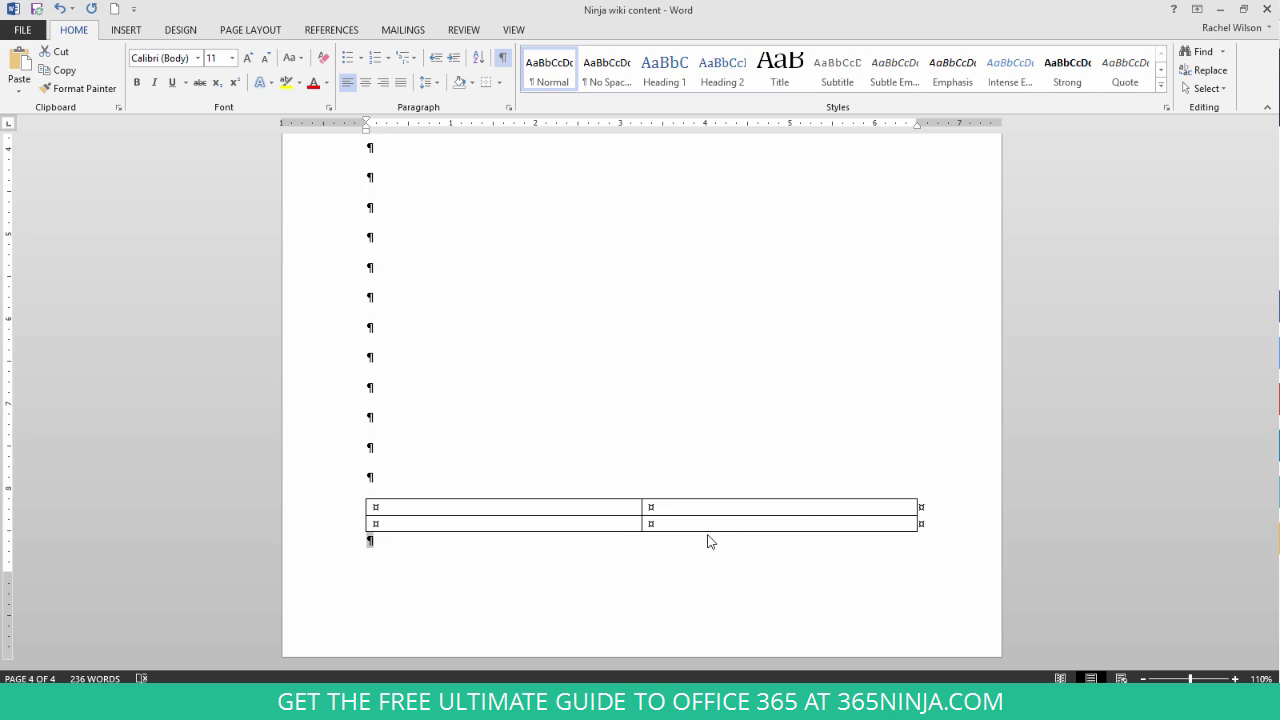
Step: Tick Hidden under Effects in the Font dialog for the empty paragraph below the table
{"action": "left_click", "coordinate": [329, 108]}
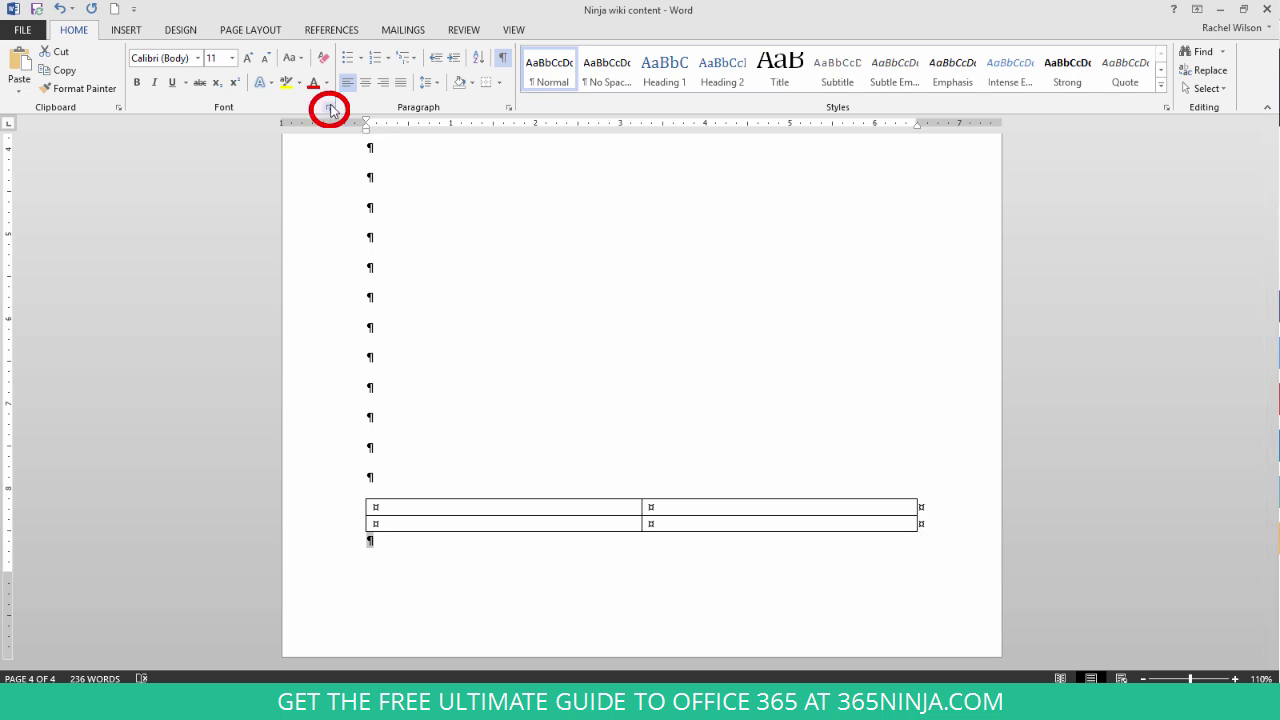
{"action": "left_click", "coordinate": [330, 108]}
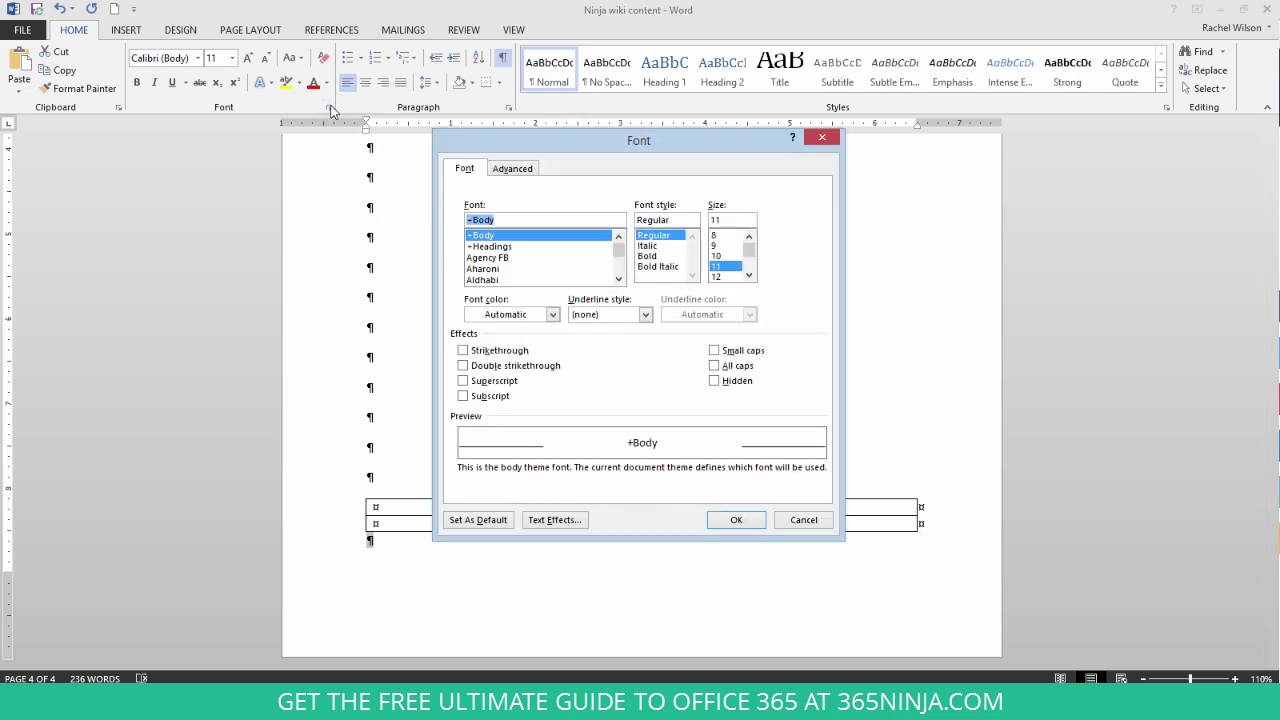
{"action": "left_click", "coordinate": [716, 381]}
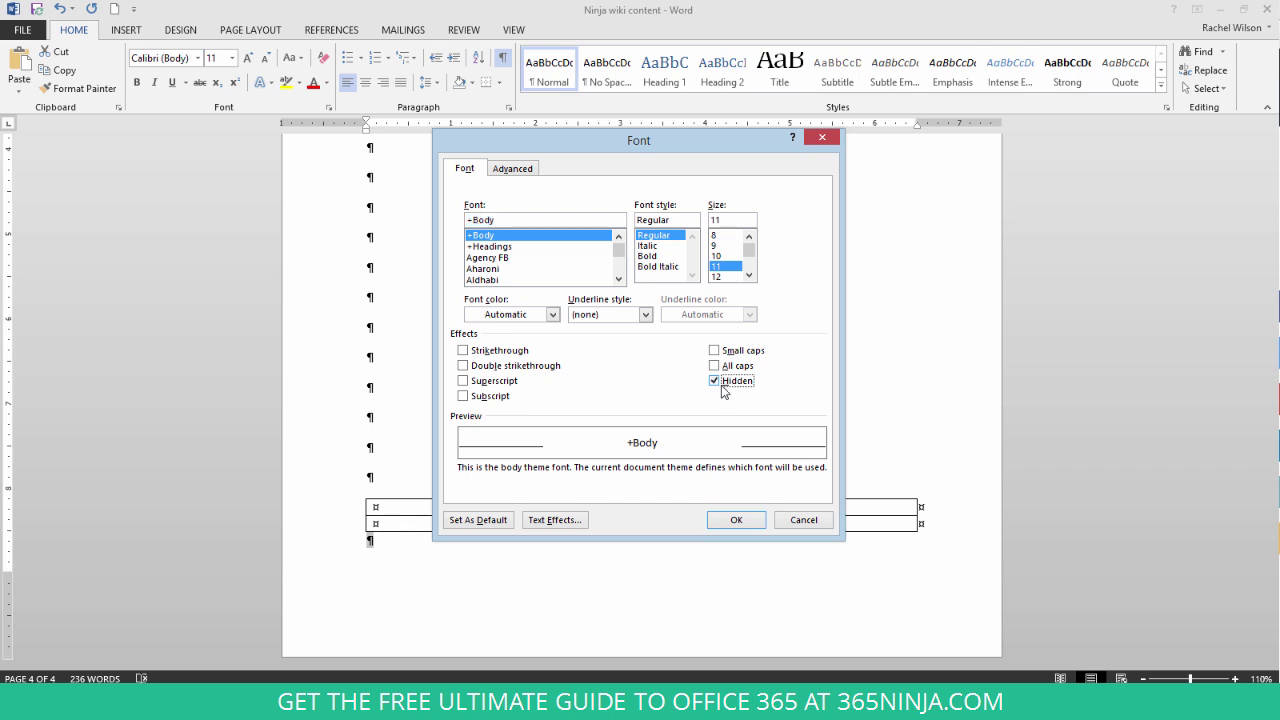
{"action": "left_click", "coordinate": [740, 520]}
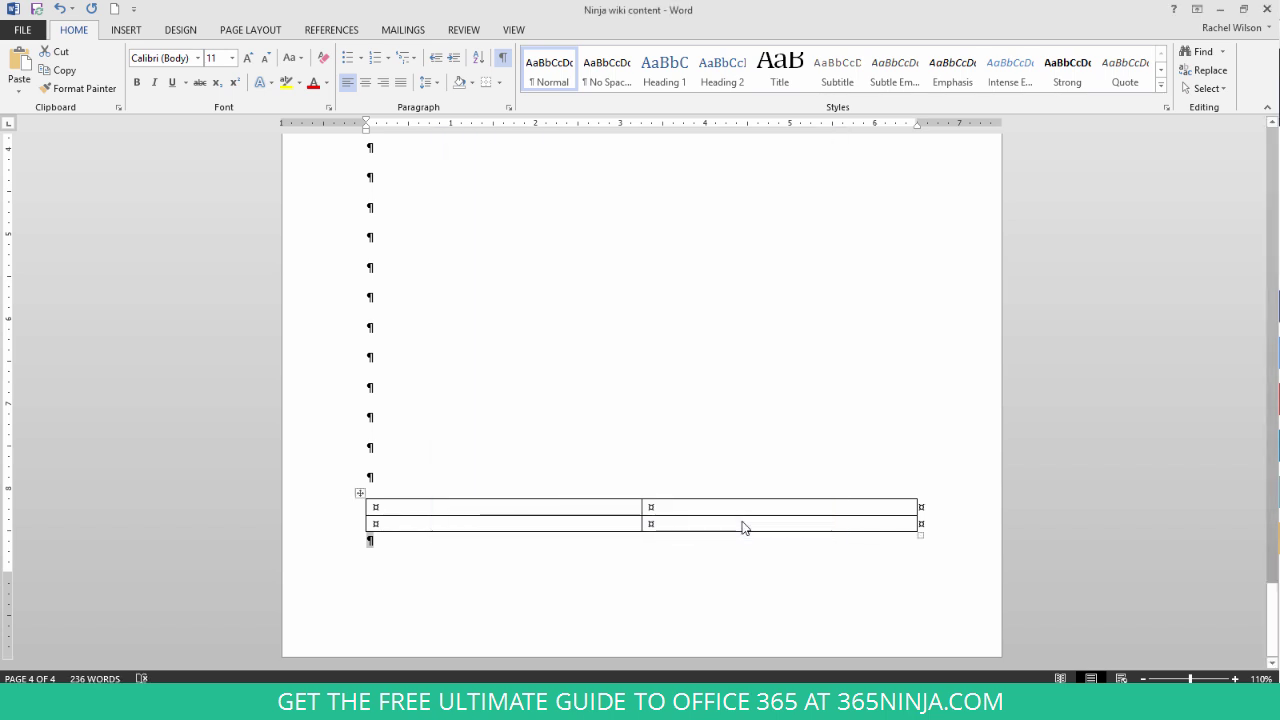